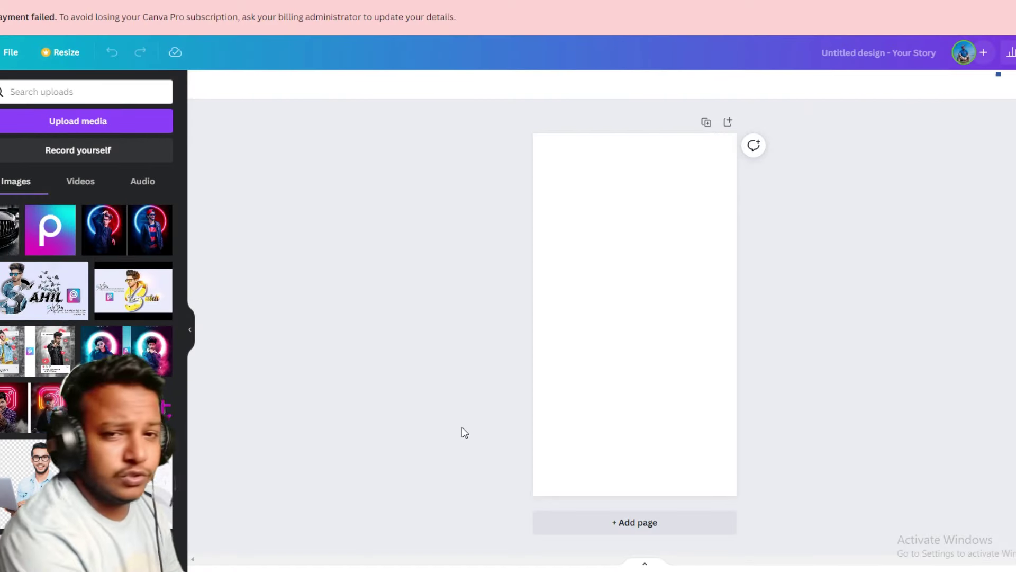
Step: Add the uploaded black Mercedes car photo to the blank story page and enlarge it to cover the whole page
left_click(6, 245)
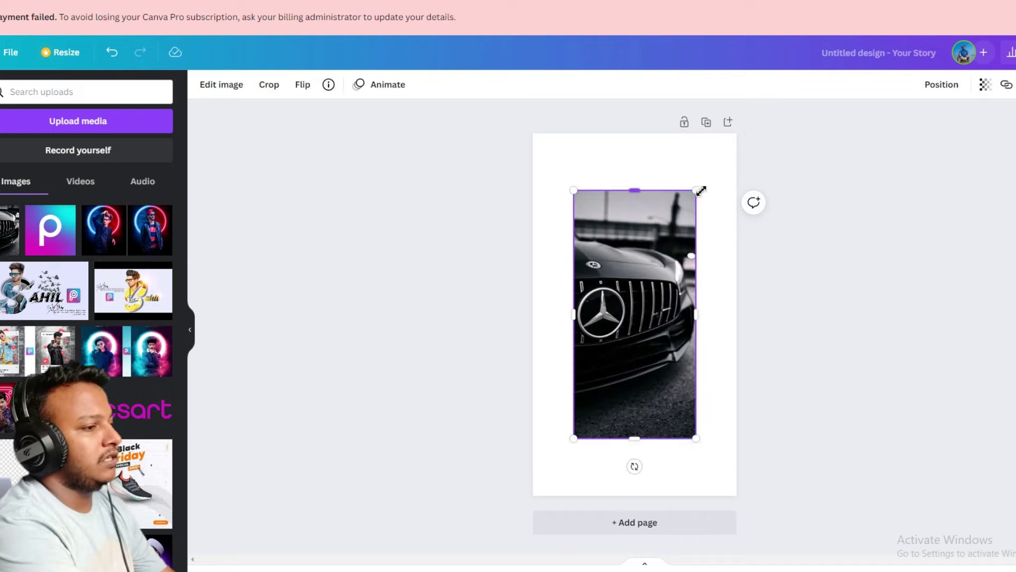
left_click_drag(701, 190, 748, 145)
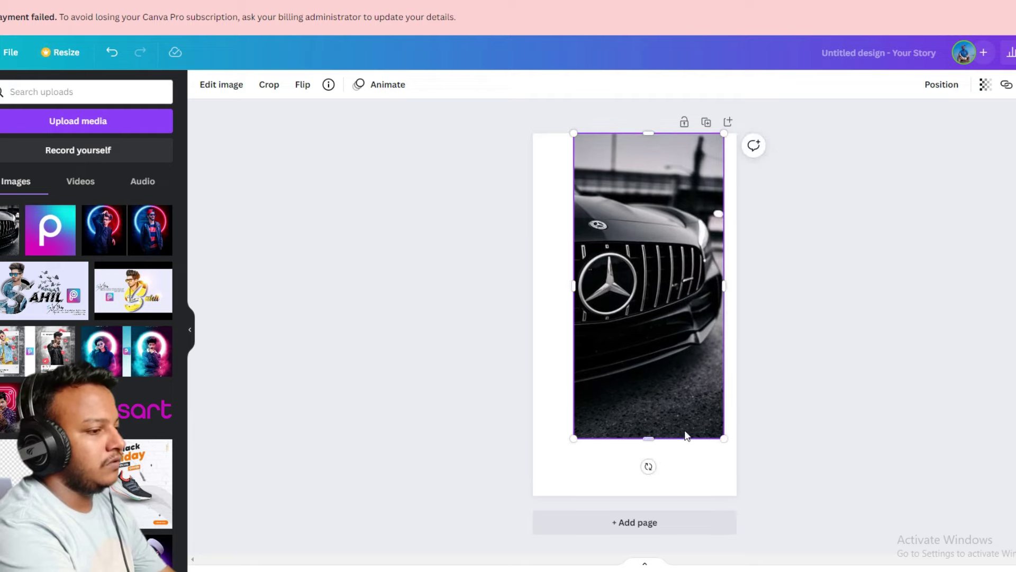
left_click_drag(575, 438, 551, 500)
left_click_drag(546, 323, 538, 326)
left_click_drag(727, 317, 741, 316)
left_click(807, 311)
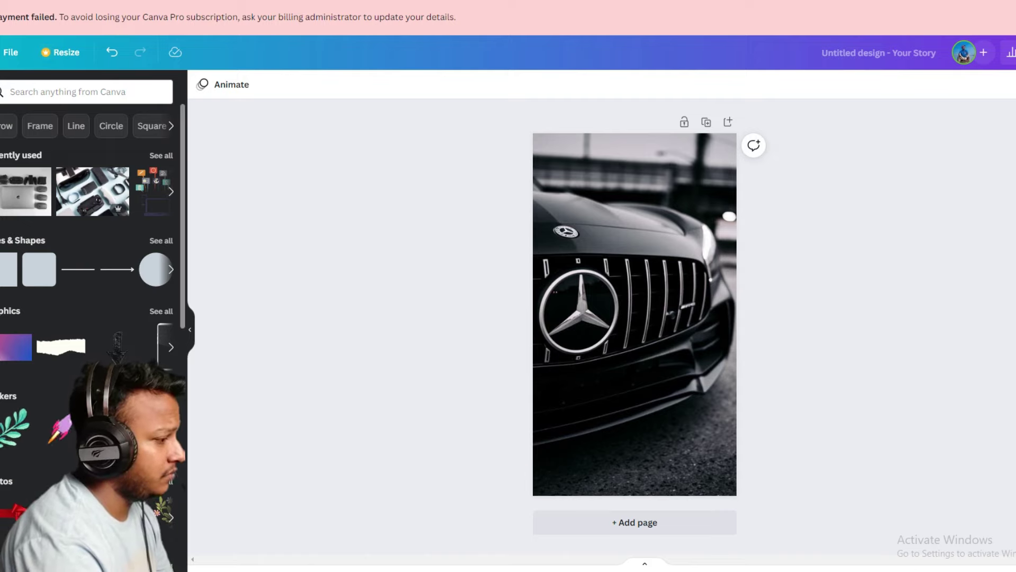
Step: Browse the word stickers and add the yellow "COOL" sticker to the page
left_click(161, 395)
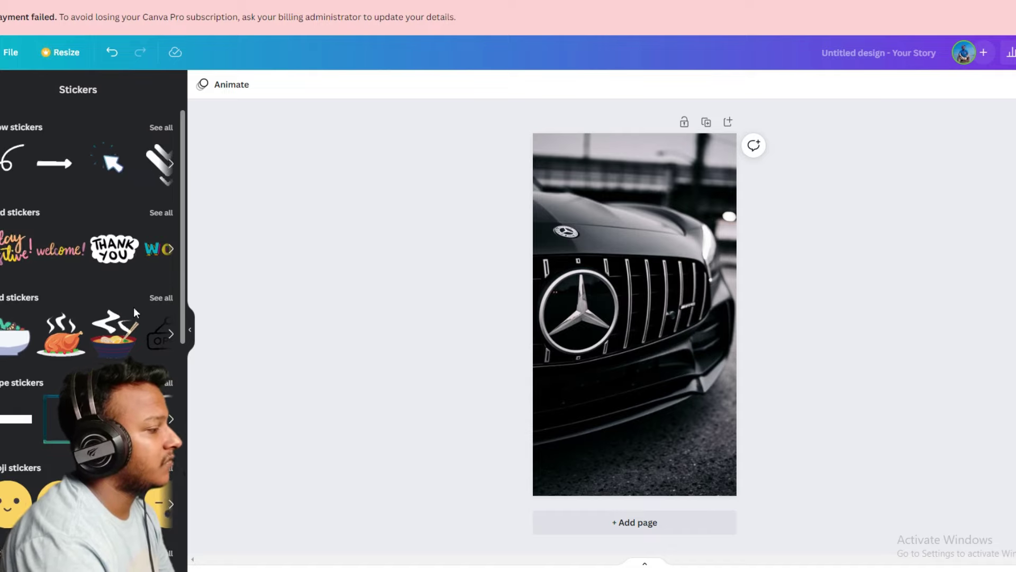
left_click(170, 248)
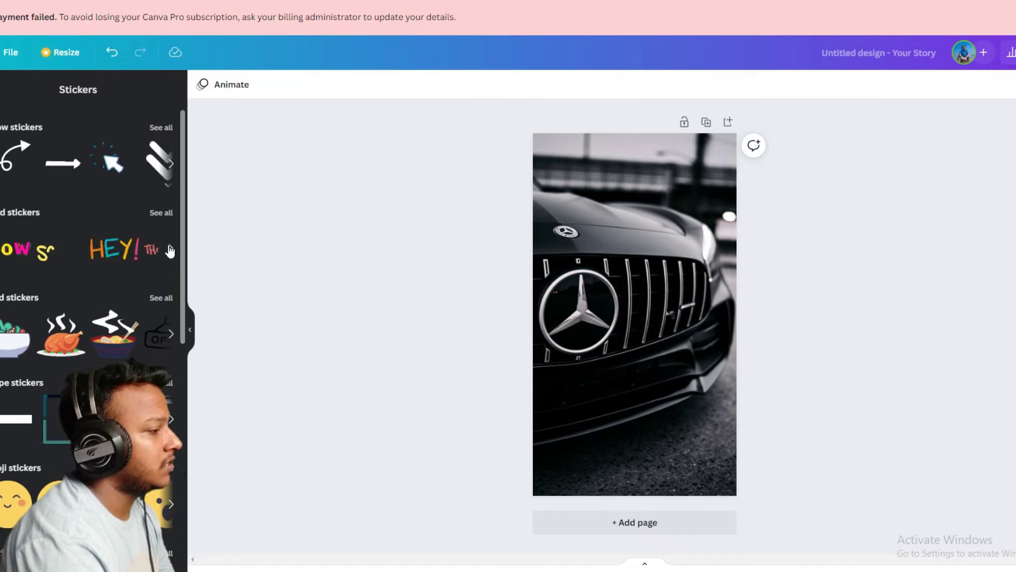
left_click(171, 248)
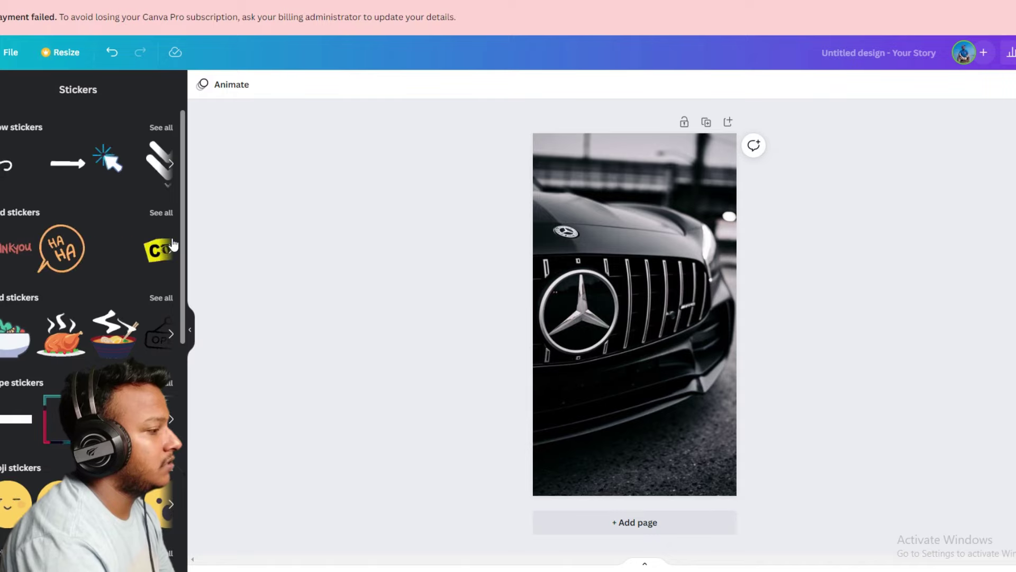
left_click(170, 247)
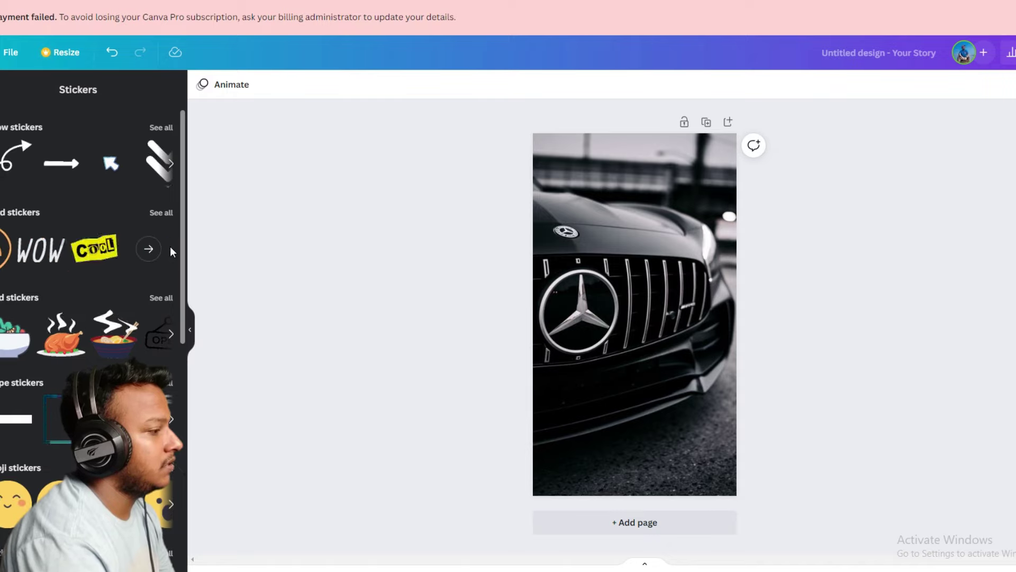
left_click(116, 253)
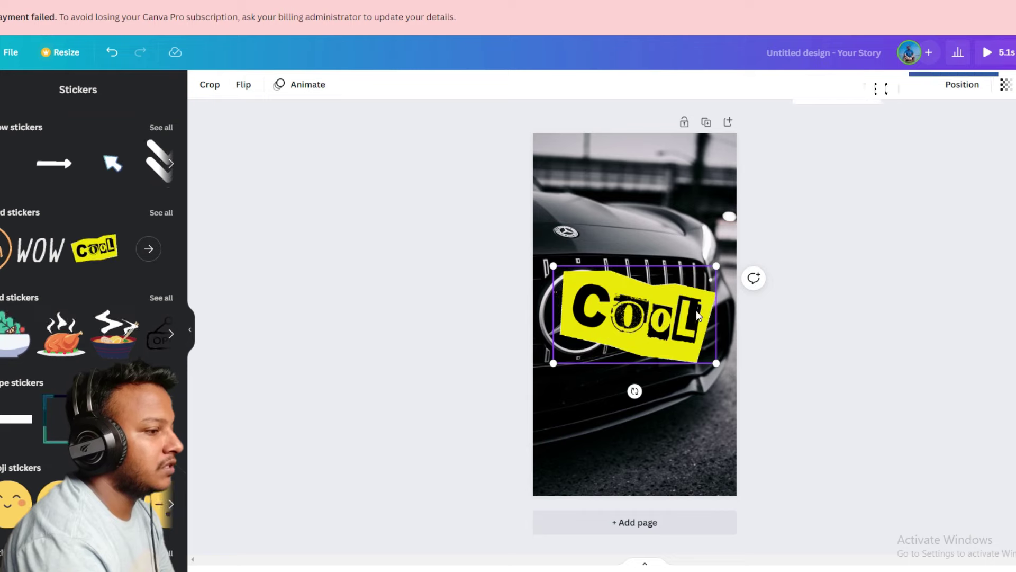
Step: Position the "COOL" sticker near the bottom of the page, below the car's grille
left_click_drag(654, 323, 685, 442)
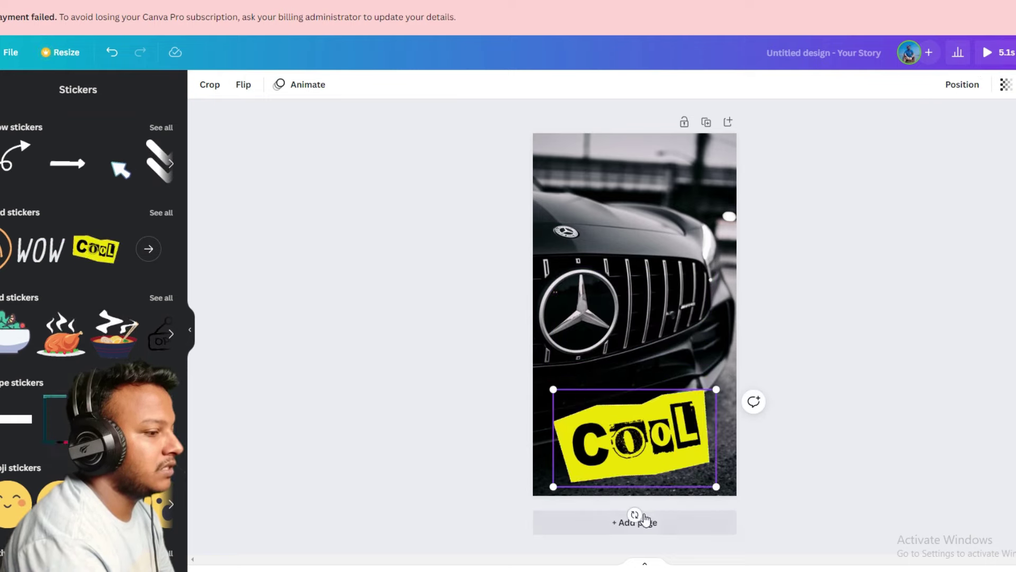
left_click_drag(716, 485, 668, 459)
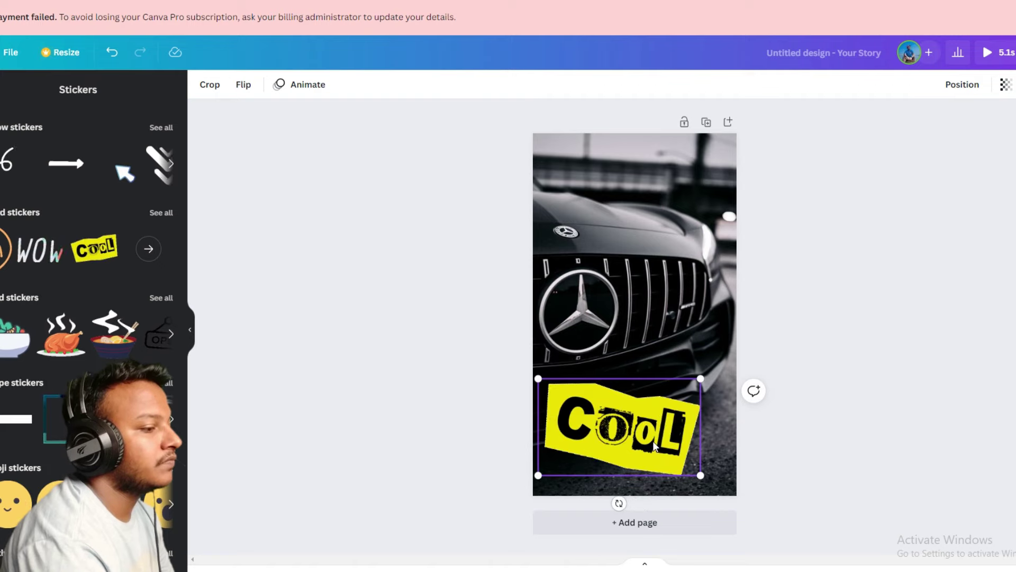
left_click(858, 445)
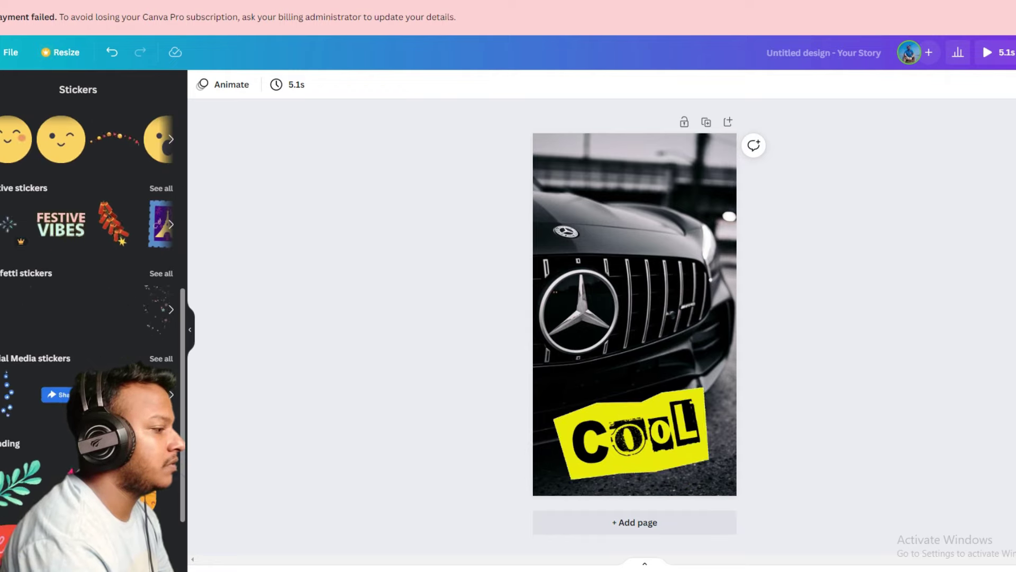
Step: Try the trending two-person video call sticker, scaled down at the top of the car photo, and delete it
scroll(90, 318, "down", 2)
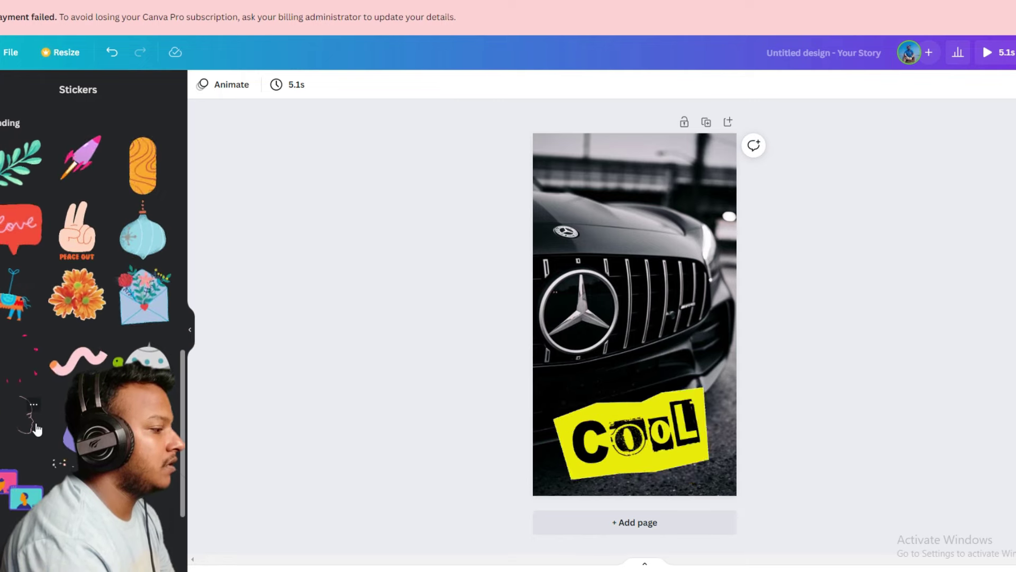
mouse_move(33, 440)
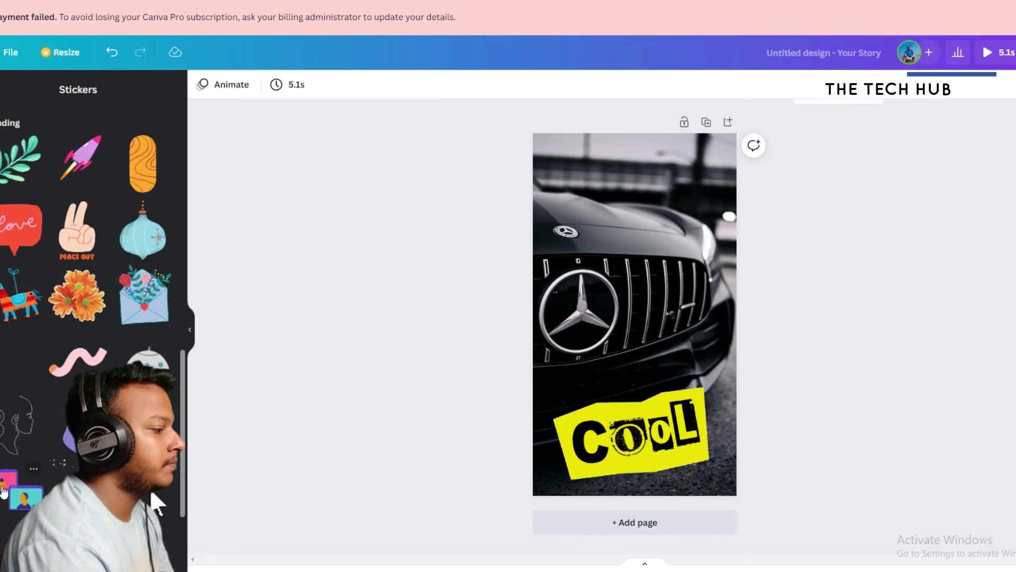
left_click(24, 495)
left_click_drag(646, 332, 622, 210)
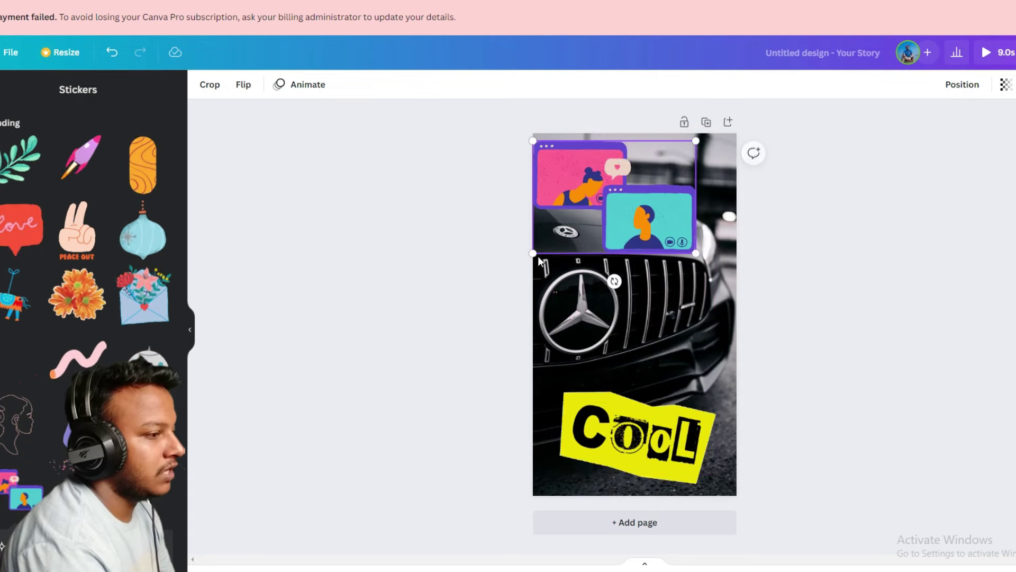
left_click_drag(533, 253, 560, 241)
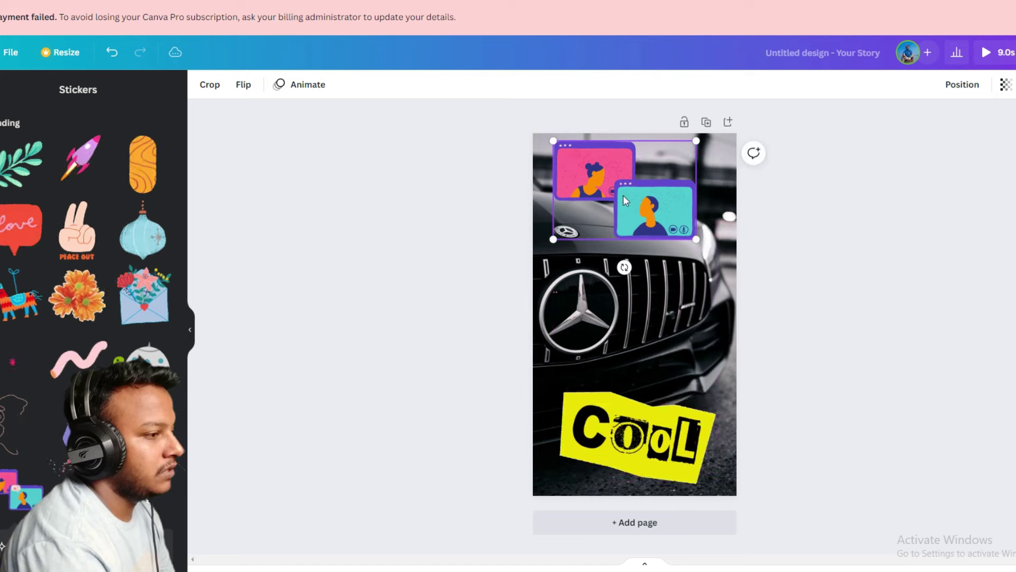
left_click_drag(623, 194, 613, 193)
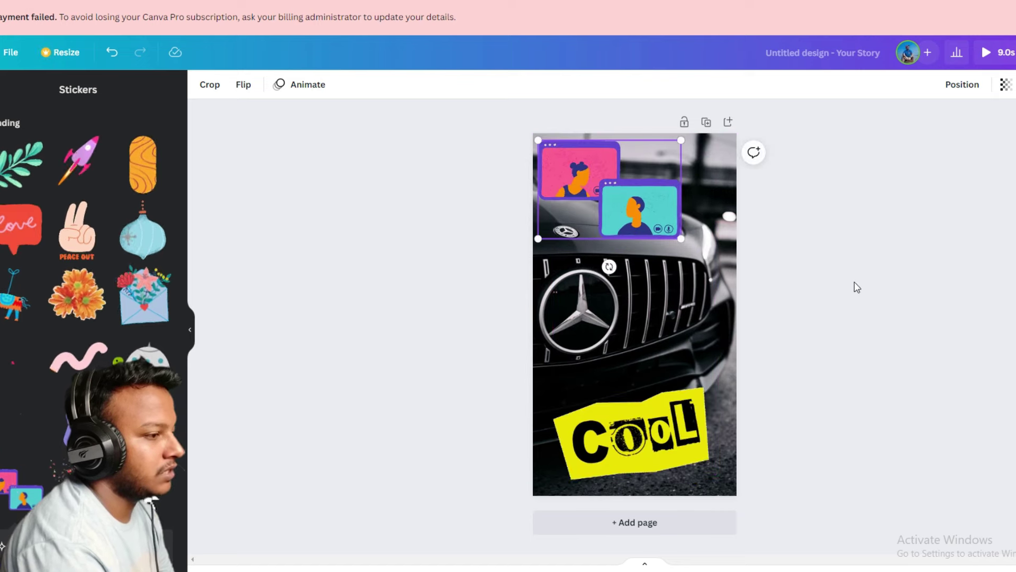
left_click(873, 292)
left_click(659, 202)
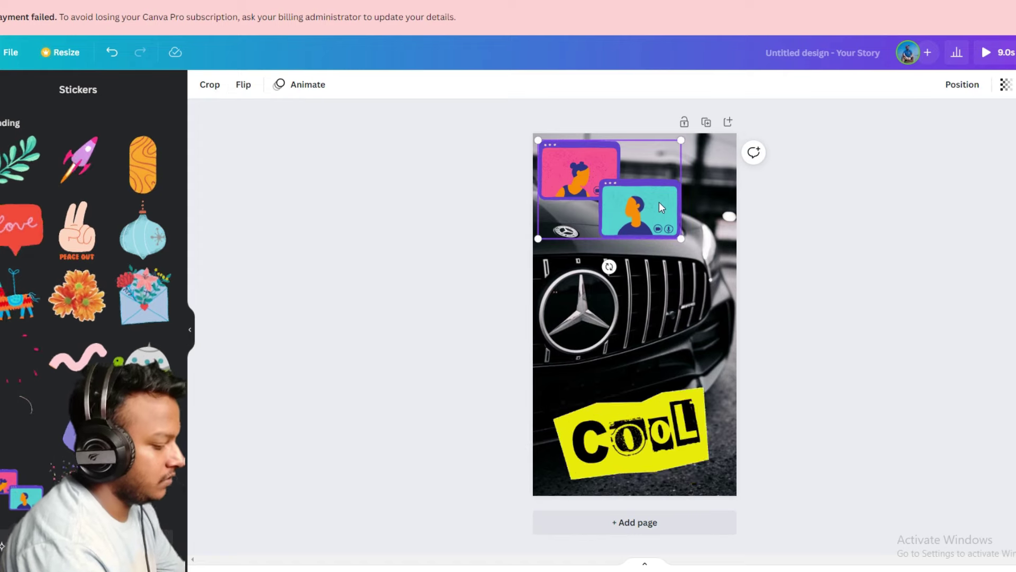
key("Delete")
Step: Add the walking woman sticker, shrink it, and place it on the car's hood near the top of the page
scroll(147, 222, "down", 4)
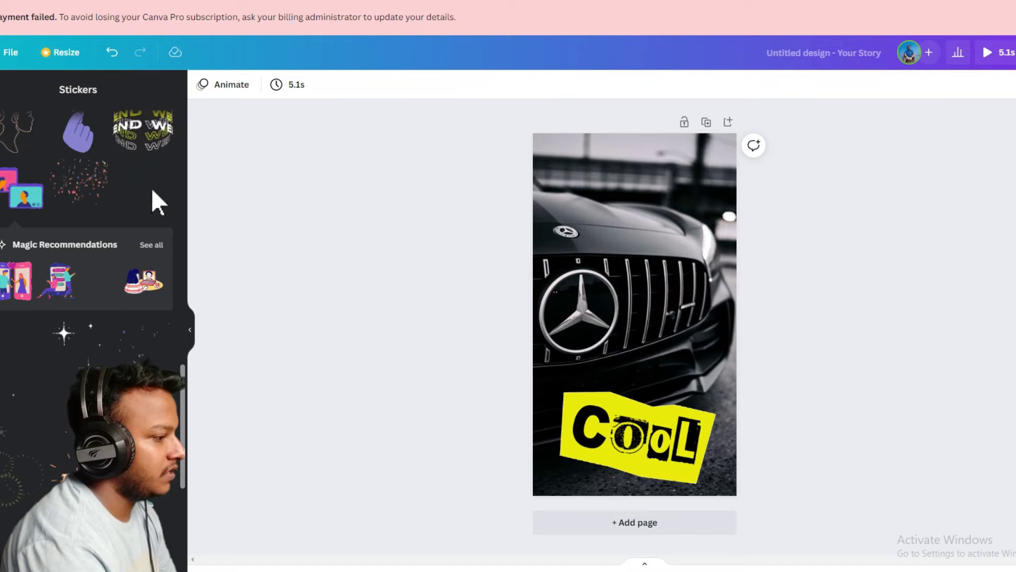
left_click(137, 176)
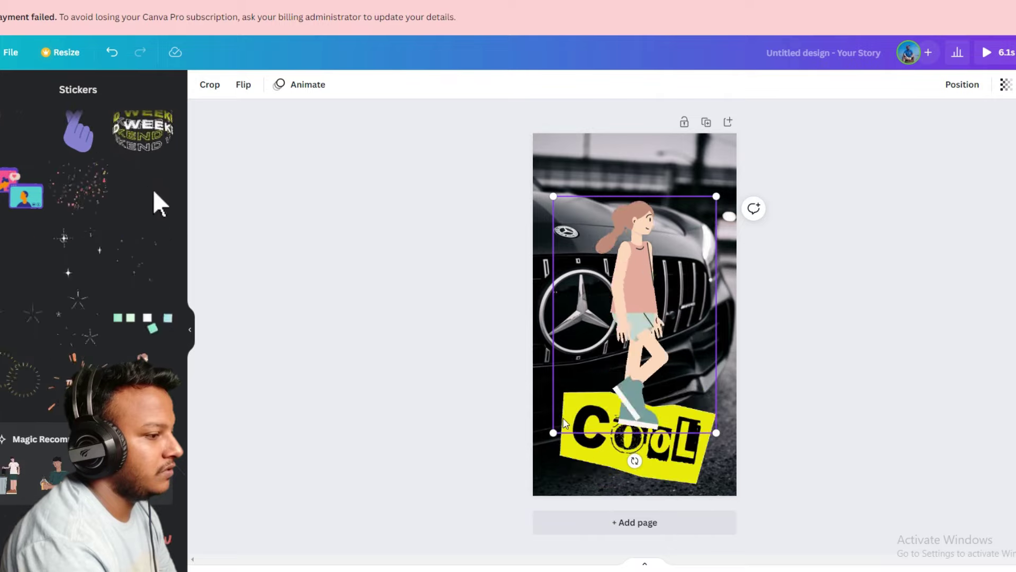
left_click_drag(584, 398, 650, 291)
left_click_drag(694, 251, 635, 180)
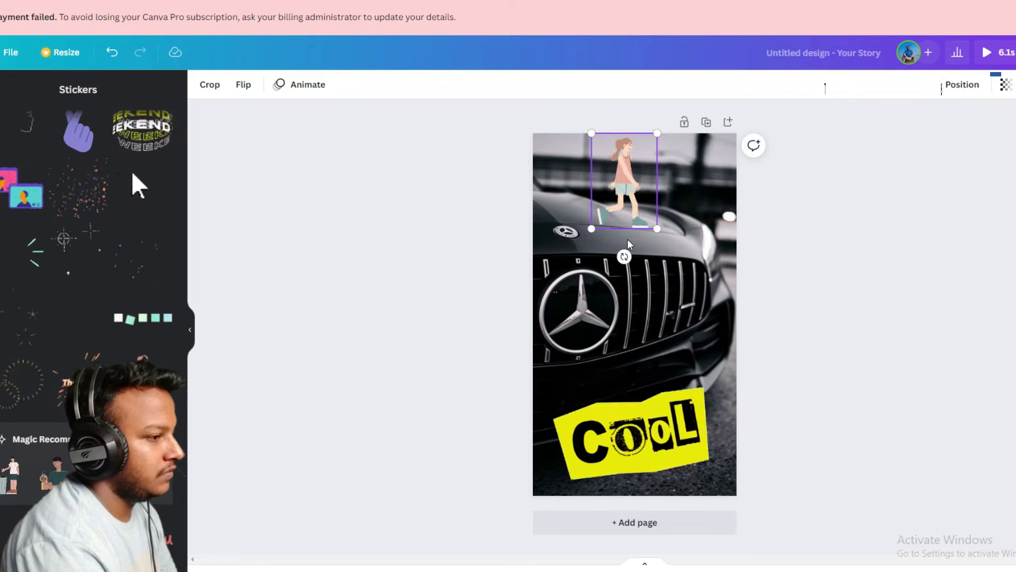
left_click(709, 275)
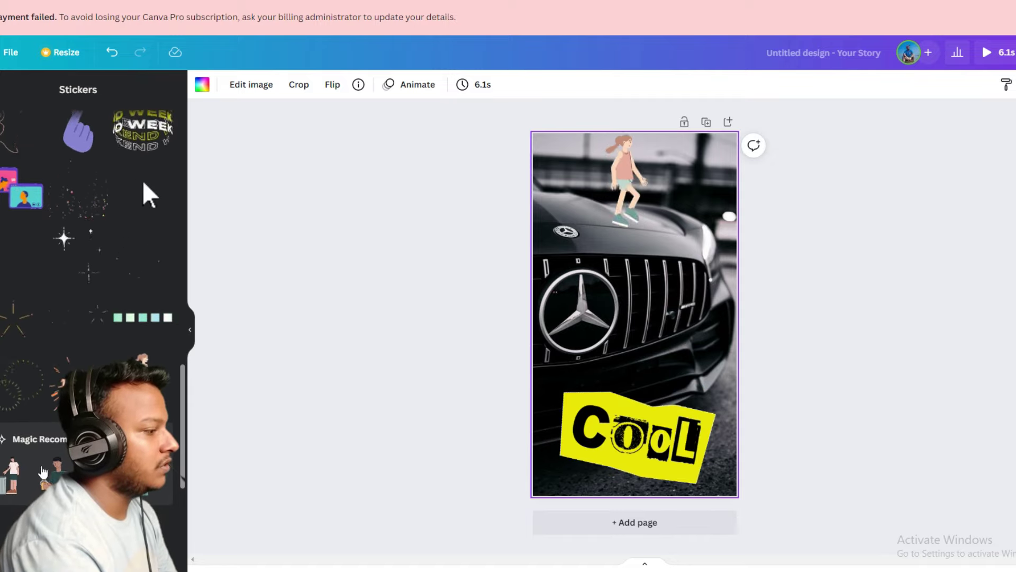
Step: Find the red "LIVE" sticker among the trending stickers, add it, and fit it small into the page's top-right corner
scroll(90, 264, "down", 3)
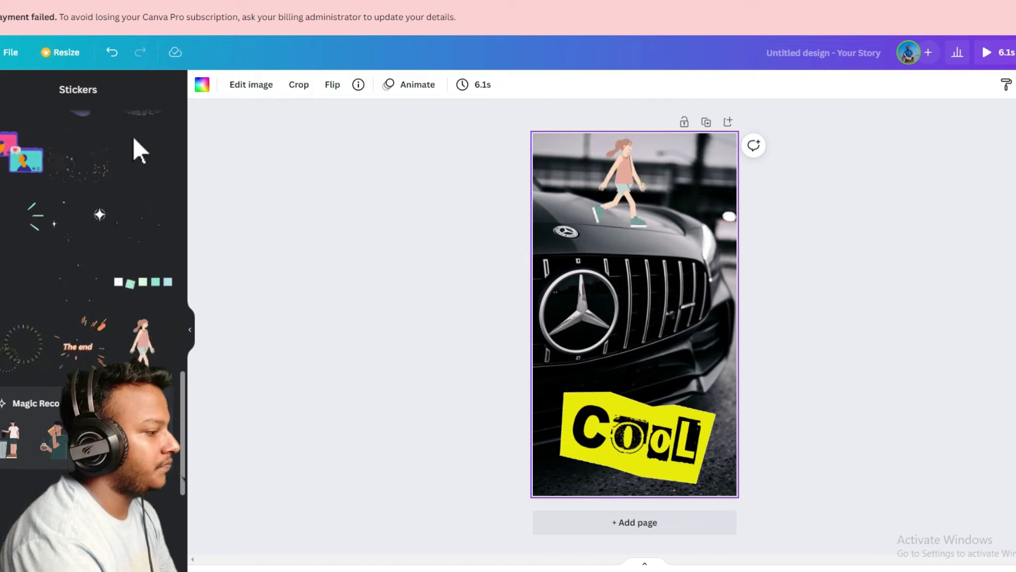
scroll(90, 264, "down", 4)
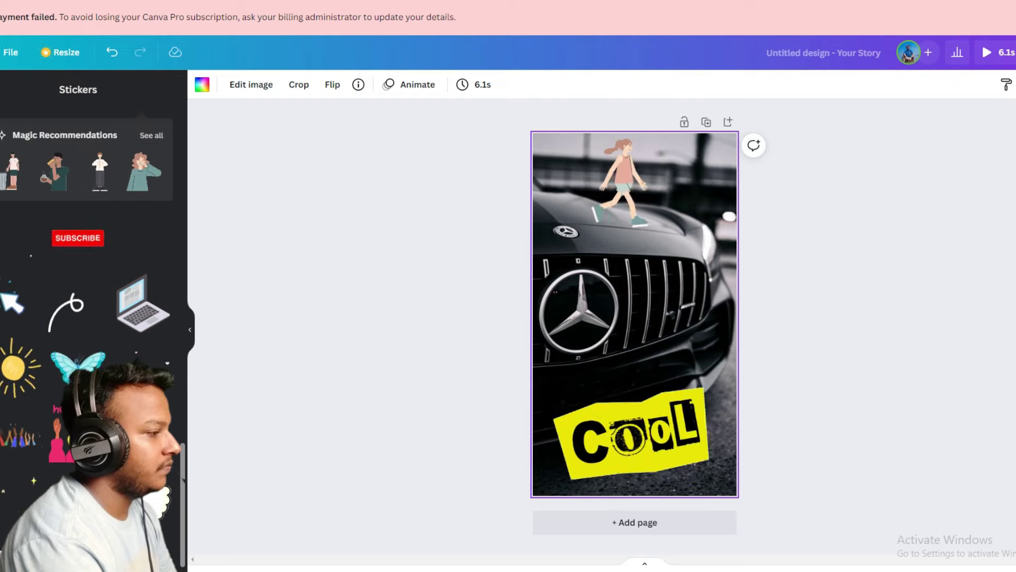
scroll(90, 264, "down", 4)
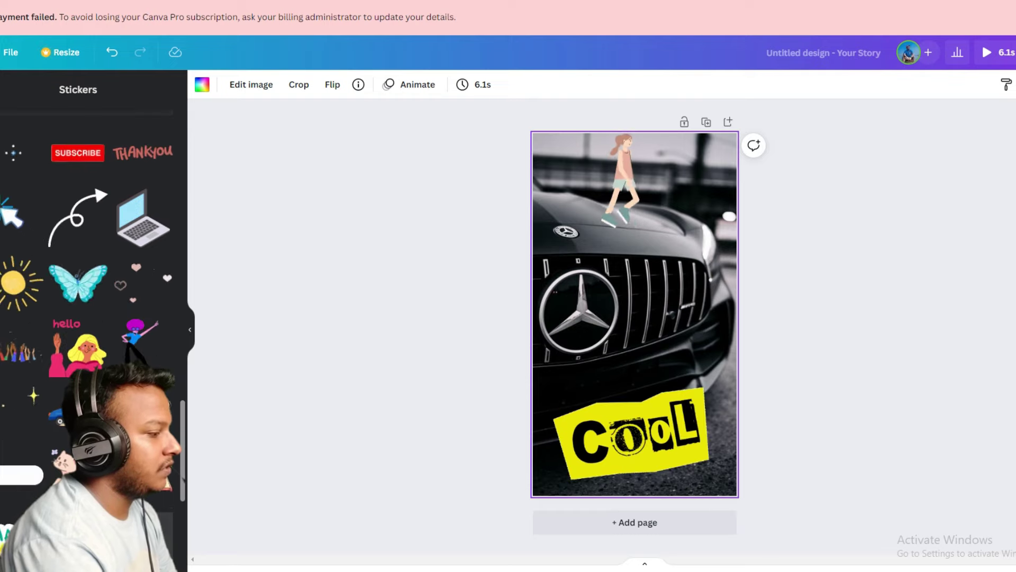
scroll(69, 467, "down", 3)
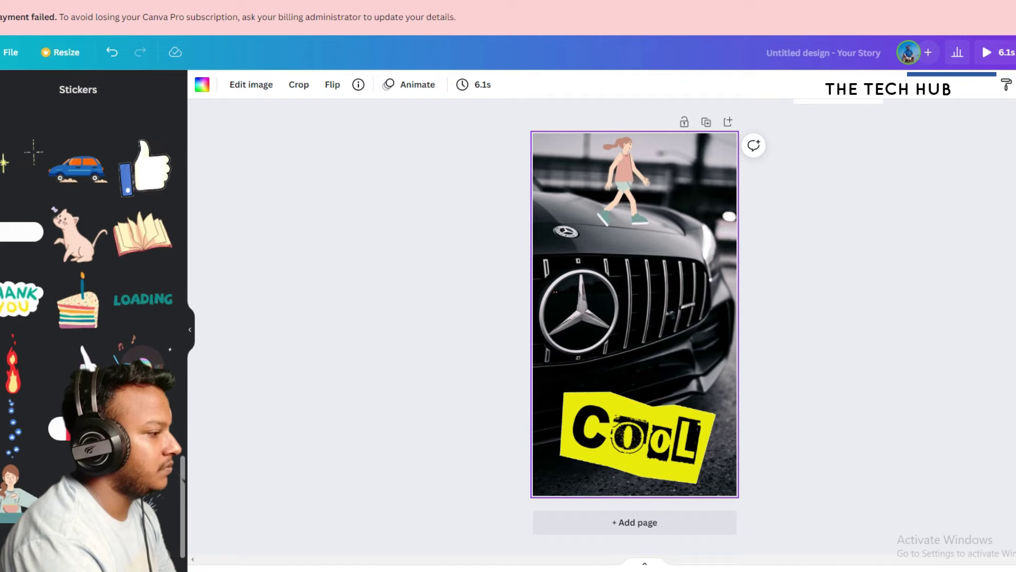
scroll(80, 254, "down", 4)
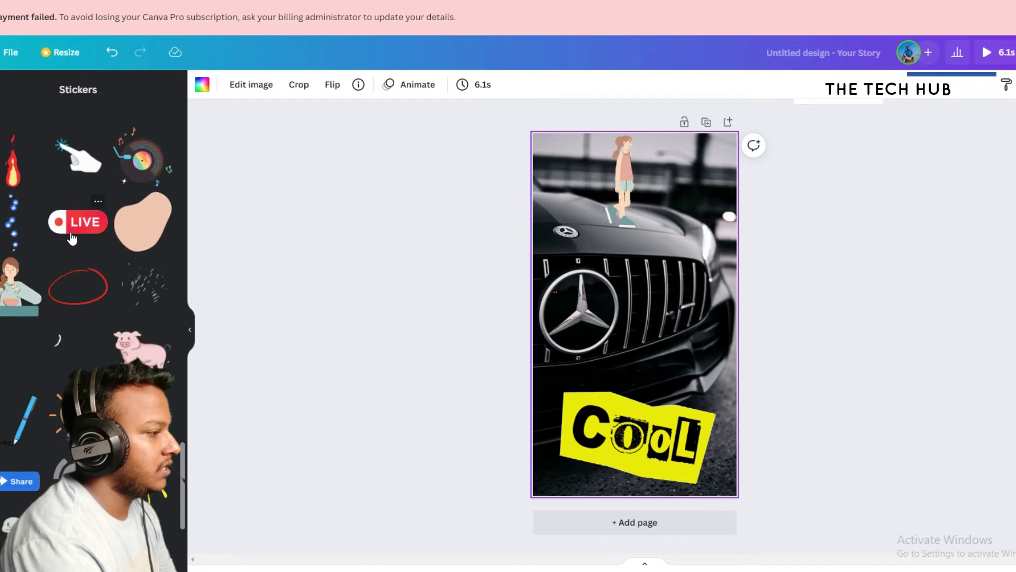
left_click(80, 222)
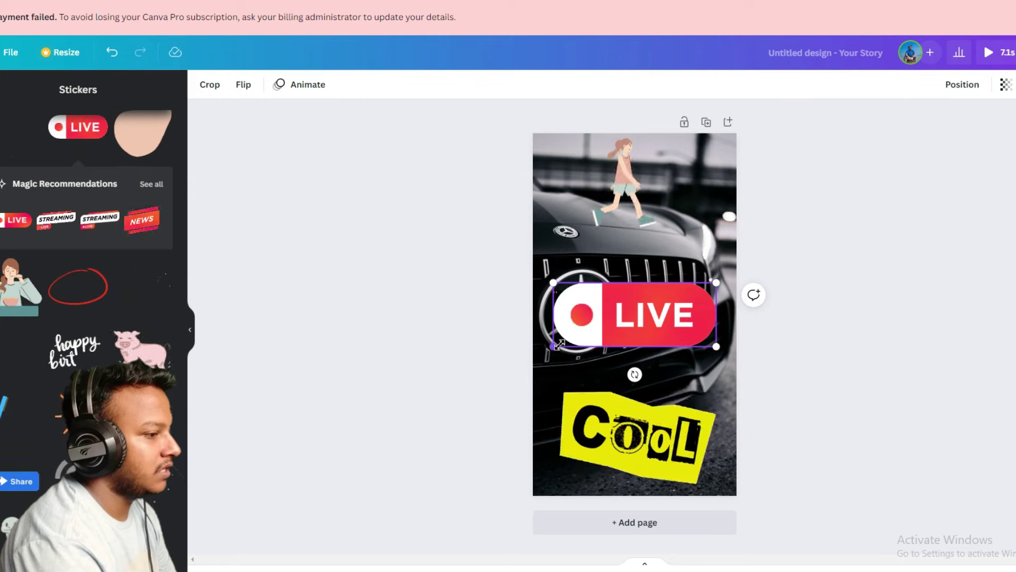
left_click_drag(556, 346, 721, 182)
left_click(817, 408)
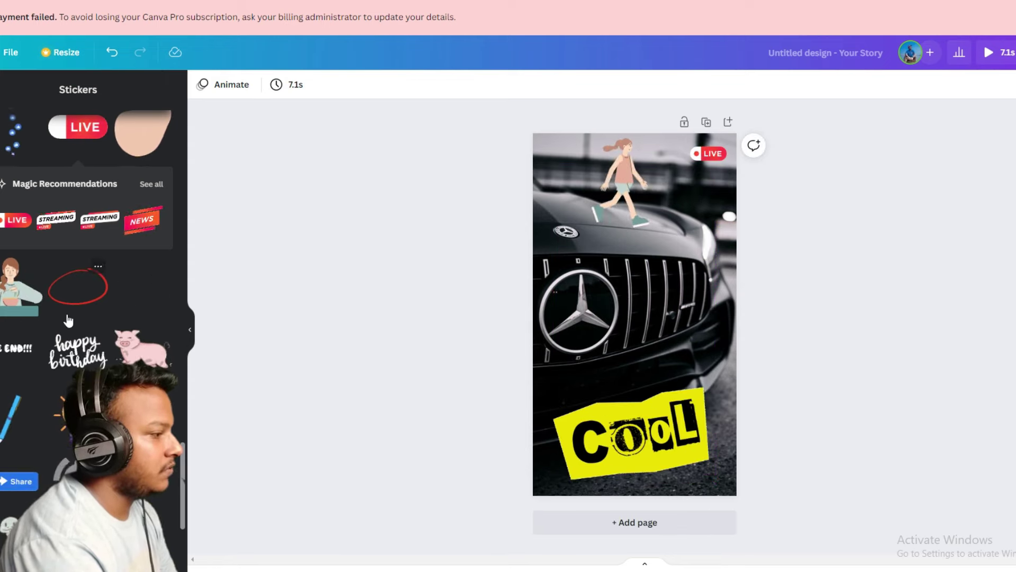
Step: Try the red hand-drawn circle sticker over the car's grille and delete it
left_click(78, 287)
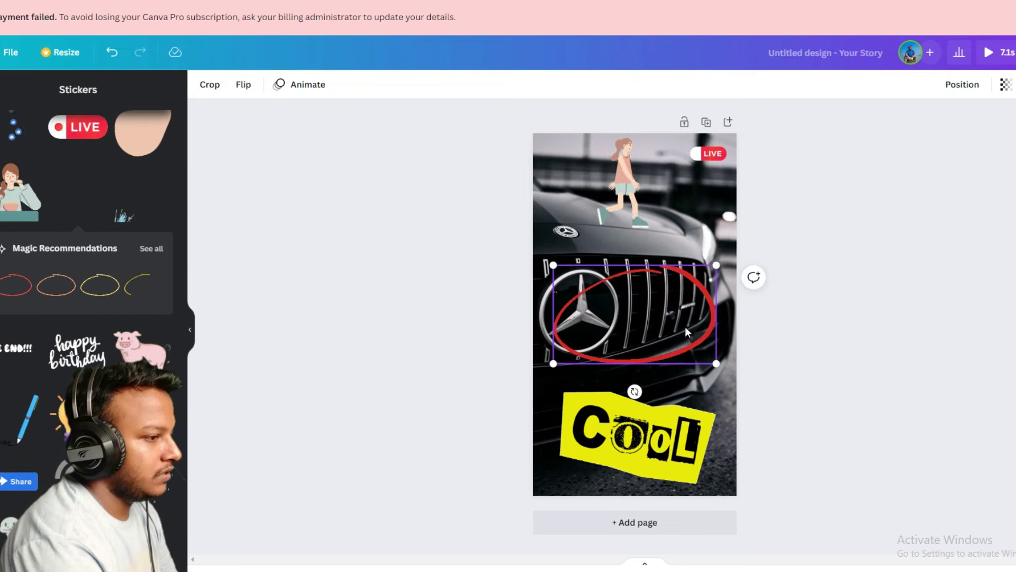
left_click_drag(652, 331, 620, 332)
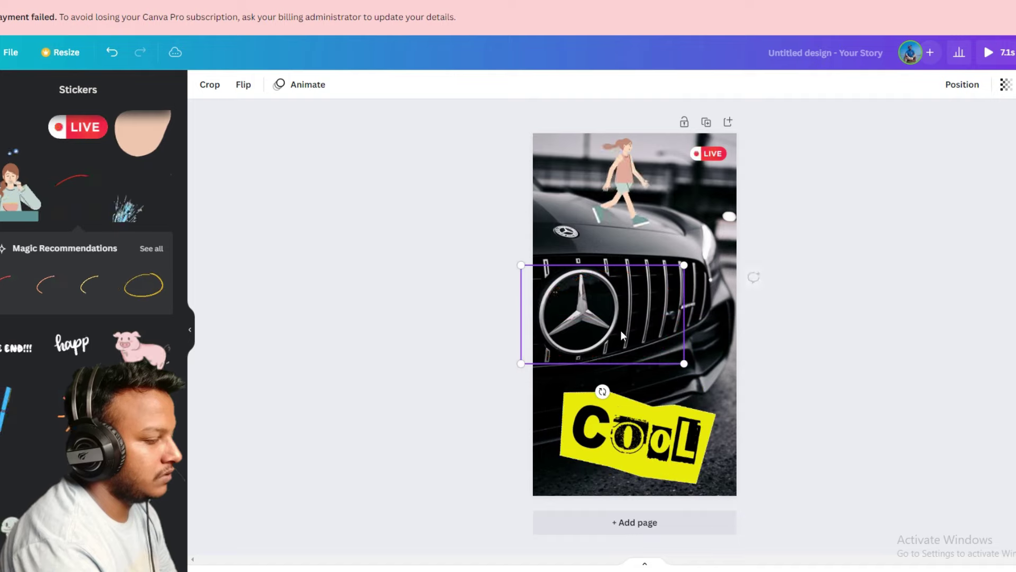
key("Delete")
Step: Find the animated white cursor arrow among the trending stickers, add it, shrink it, and place it just beside the Mercedes emblem on the grille
scroll(90, 264, "down", 3)
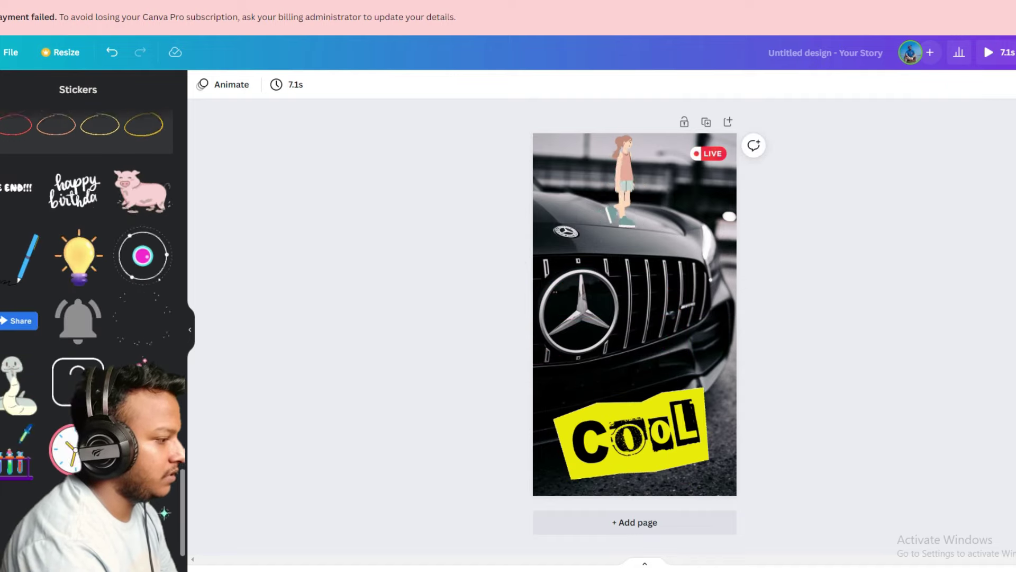
scroll(90, 264, "down", 3)
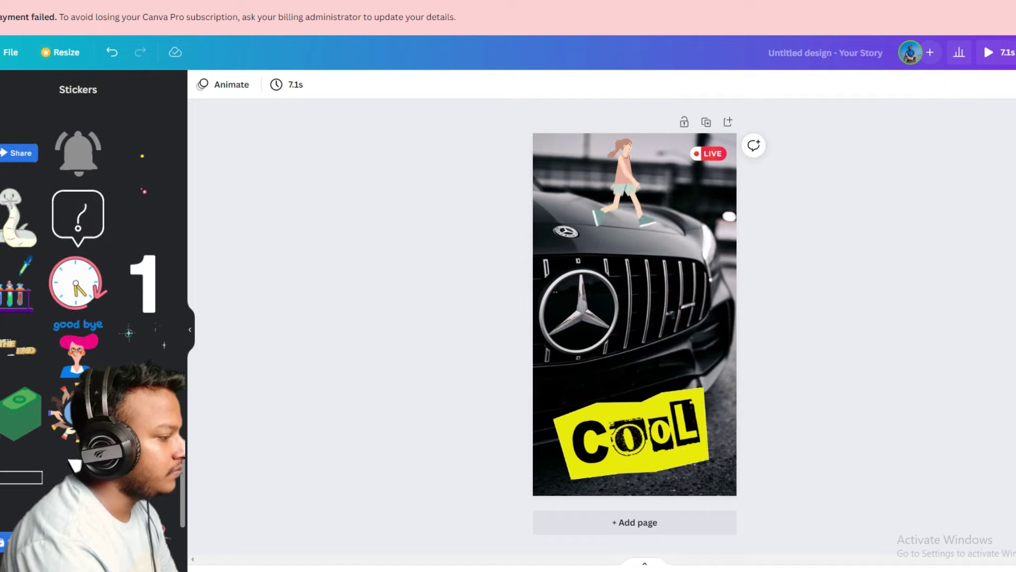
left_click(674, 406)
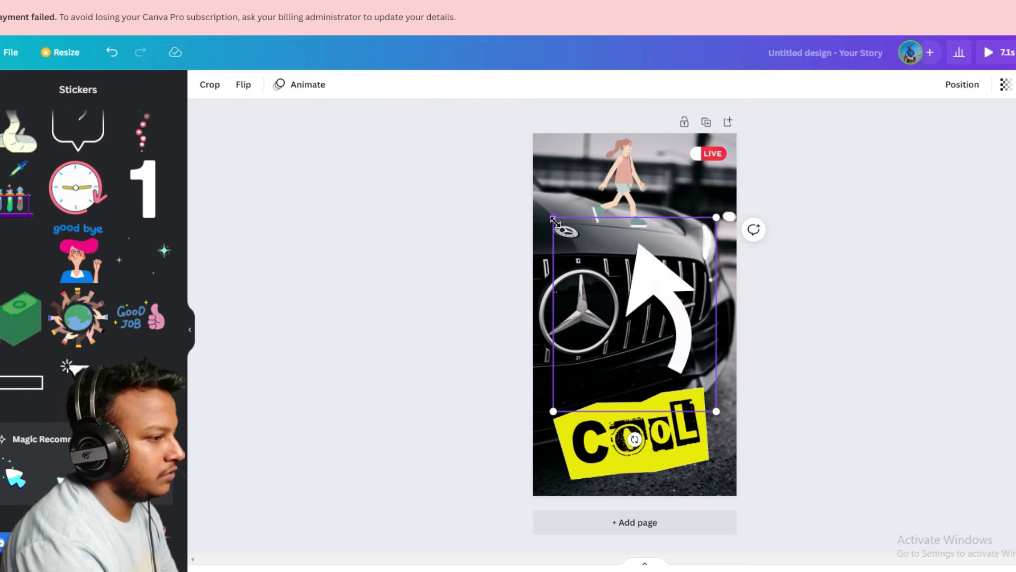
left_click_drag(553, 218, 598, 272)
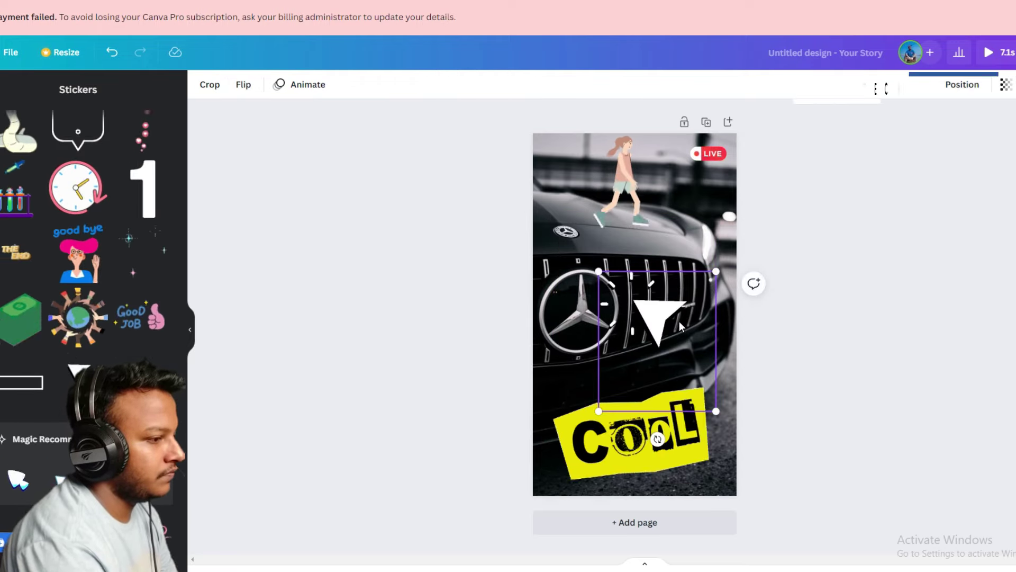
left_click_drag(679, 321, 656, 339)
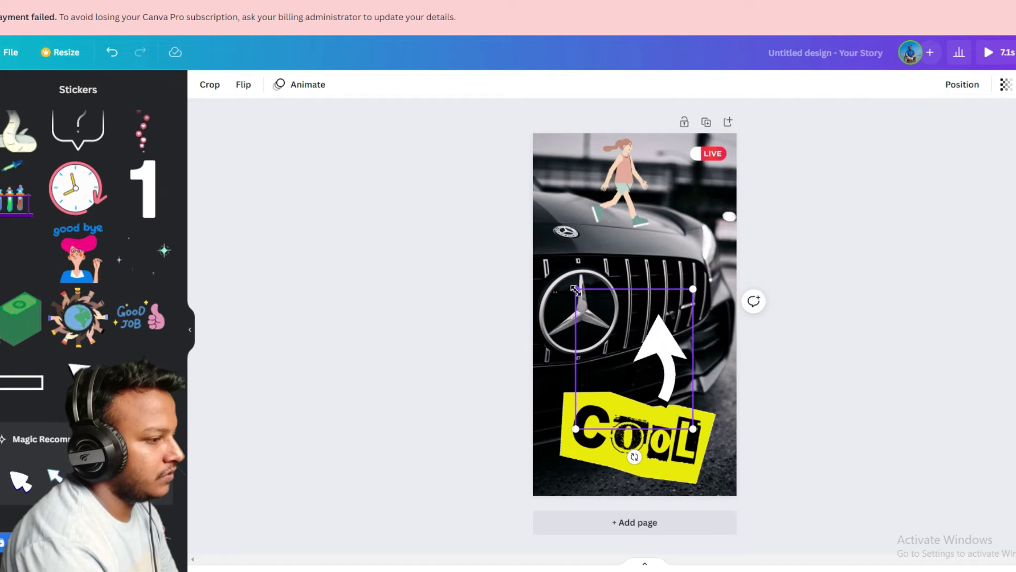
left_click_drag(575, 289, 597, 315)
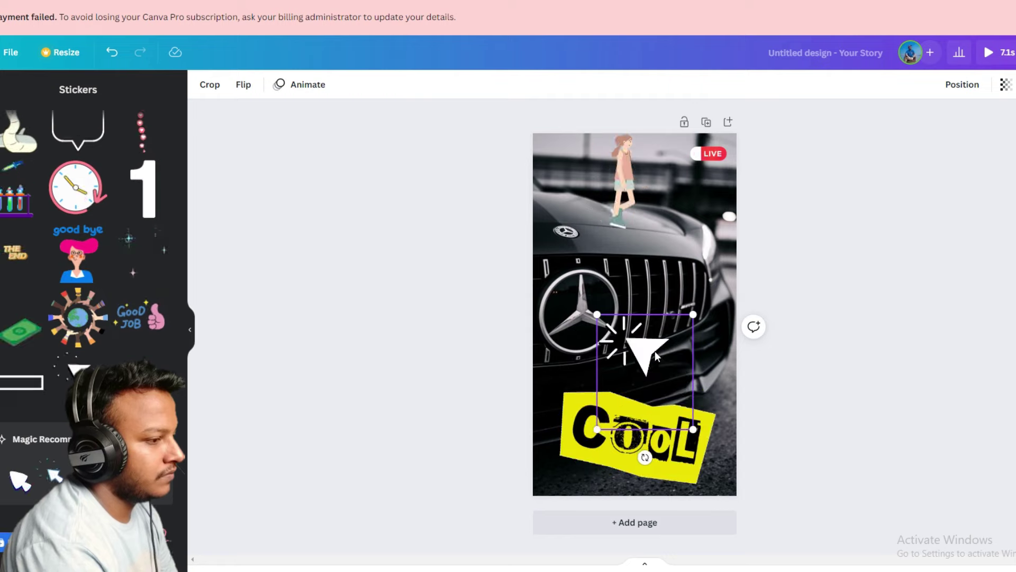
left_click_drag(655, 351, 647, 356)
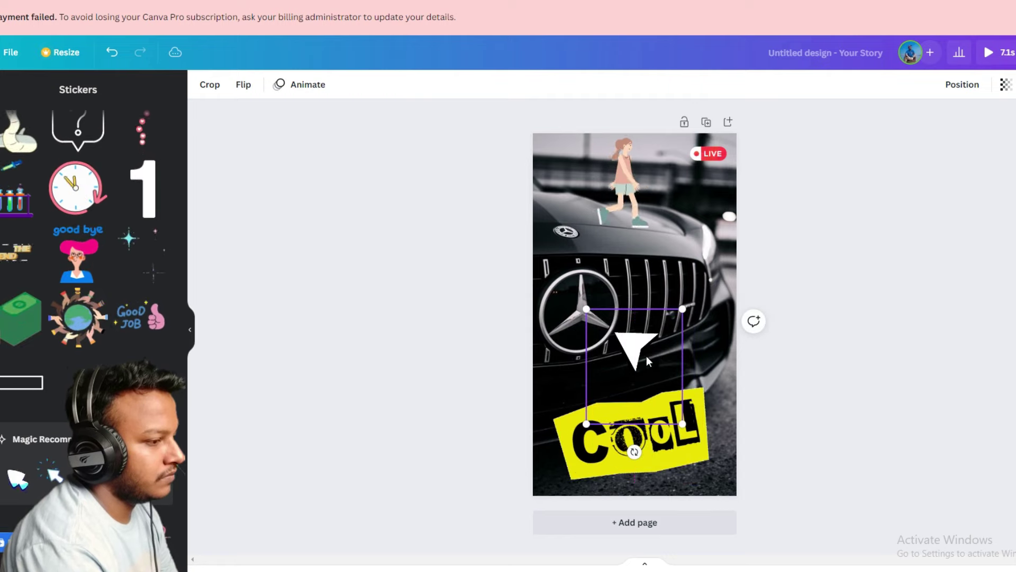
left_click(966, 431)
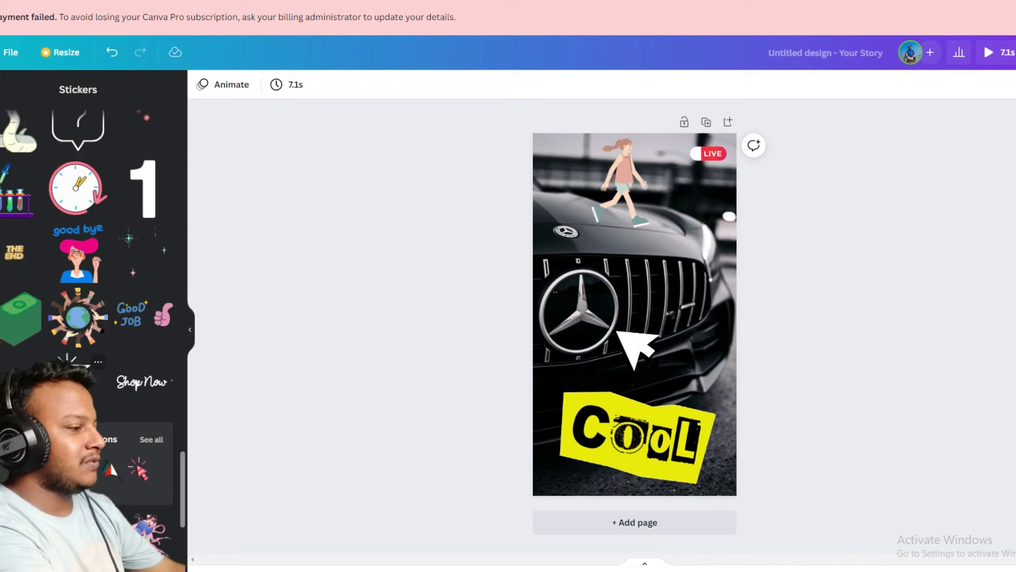
Step: Add the blue "Follow" sticker, shrink it, and place it in the page's bottom-left corner
scroll(6, 316, "down", 5)
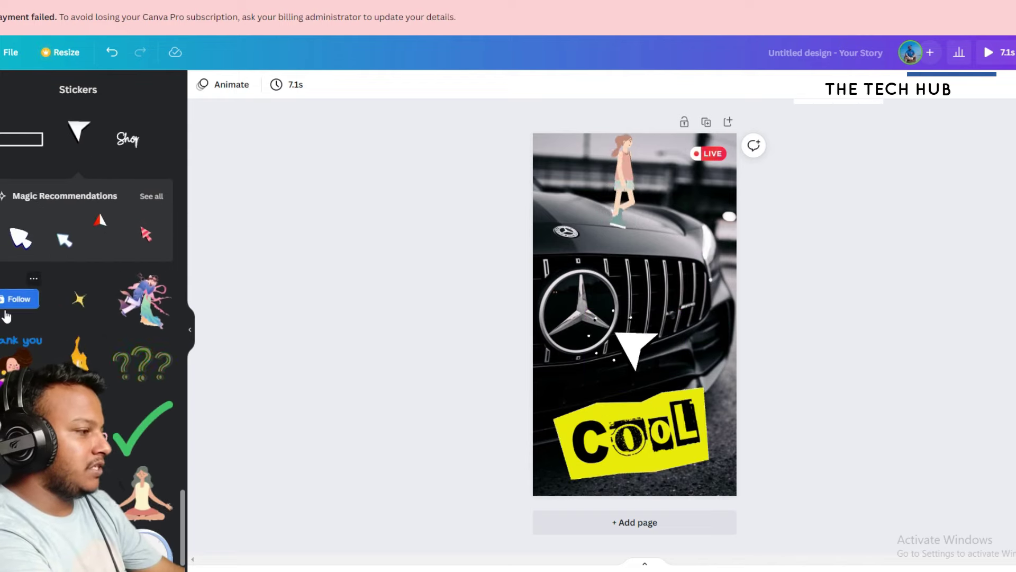
left_click(6, 317)
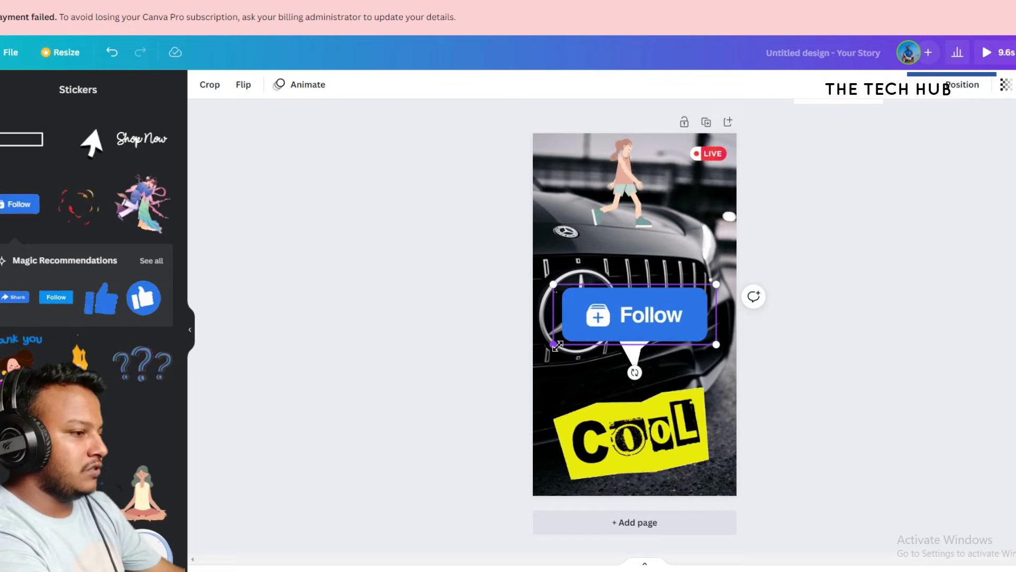
left_click_drag(557, 346, 665, 313)
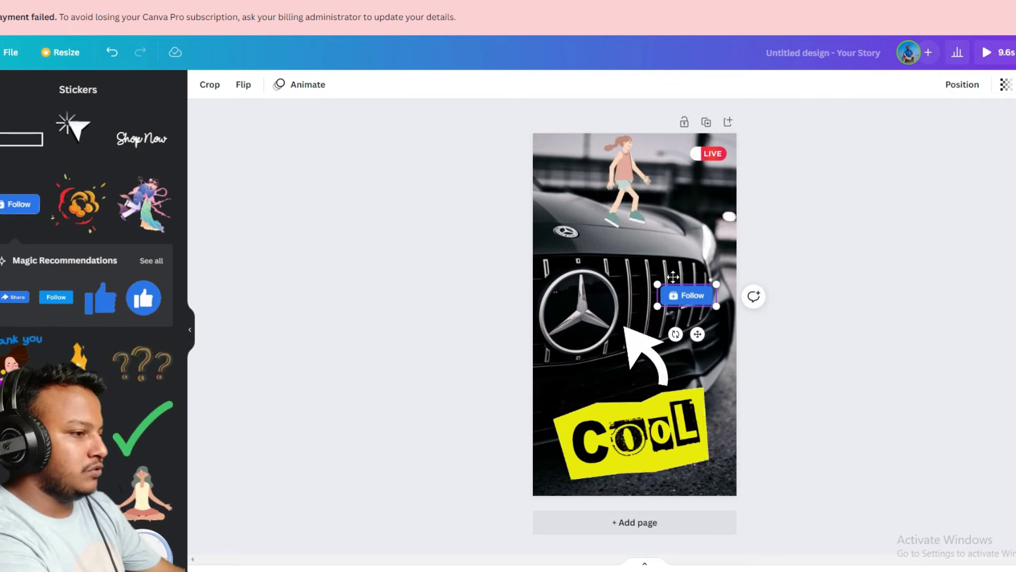
left_click_drag(673, 276, 608, 211)
left_click_drag(572, 152, 610, 373)
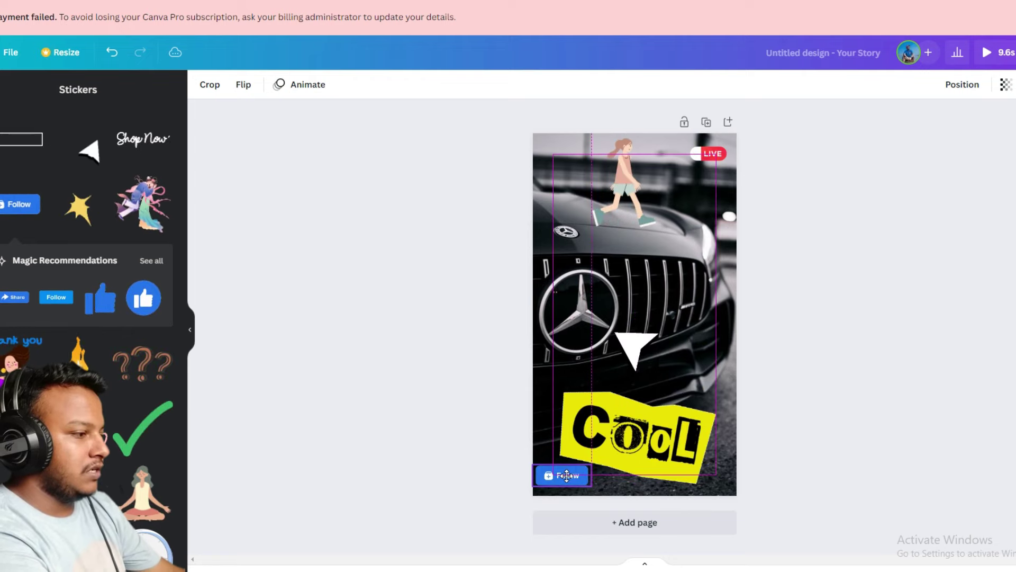
left_click(846, 441)
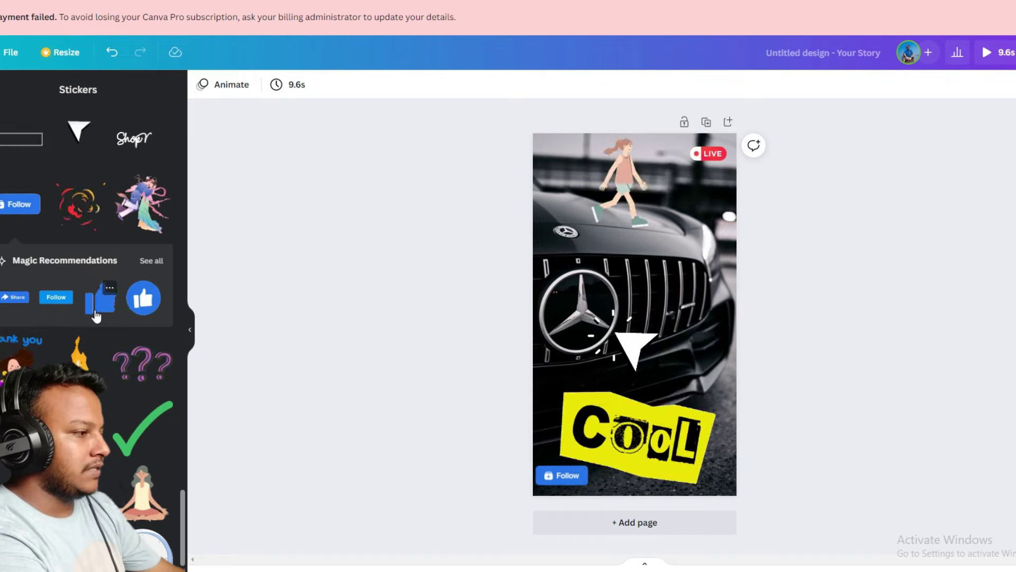
Step: Add the recommended round thumbs-up and "Share" stickers, shrink them, and place them at the page's bottom centre and bottom-right corner
left_click(136, 313)
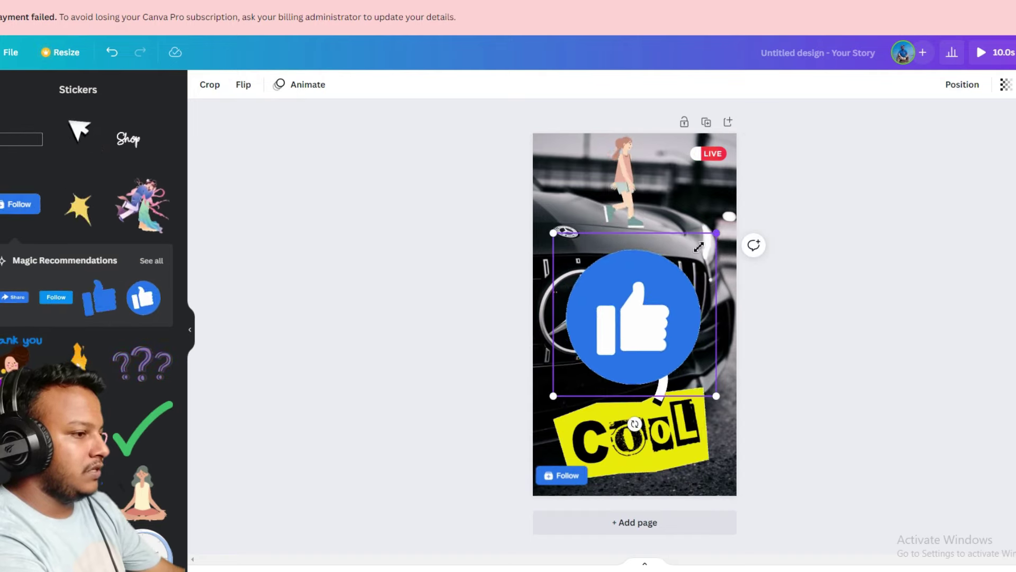
left_click_drag(698, 247, 607, 315)
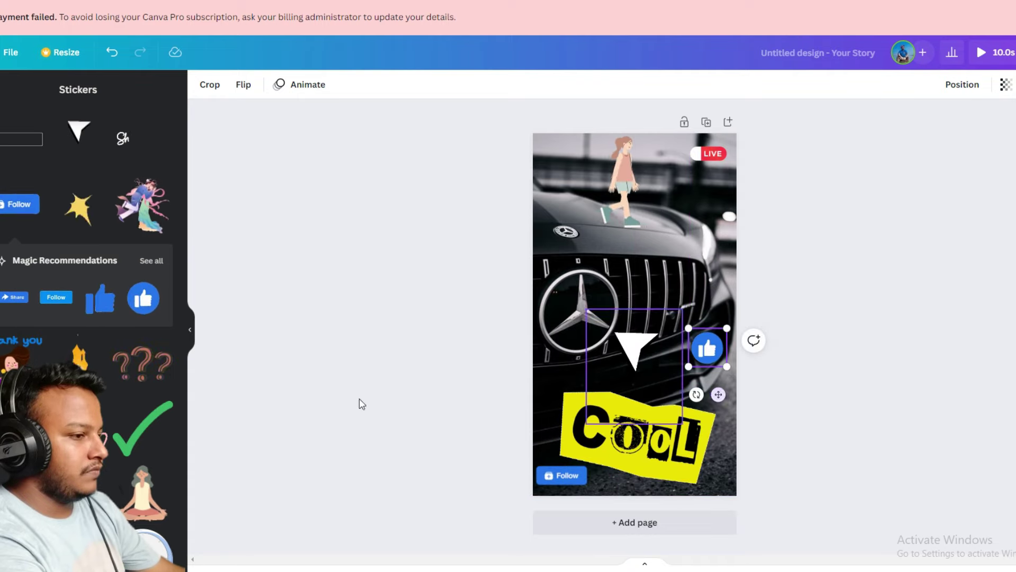
left_click(14, 297)
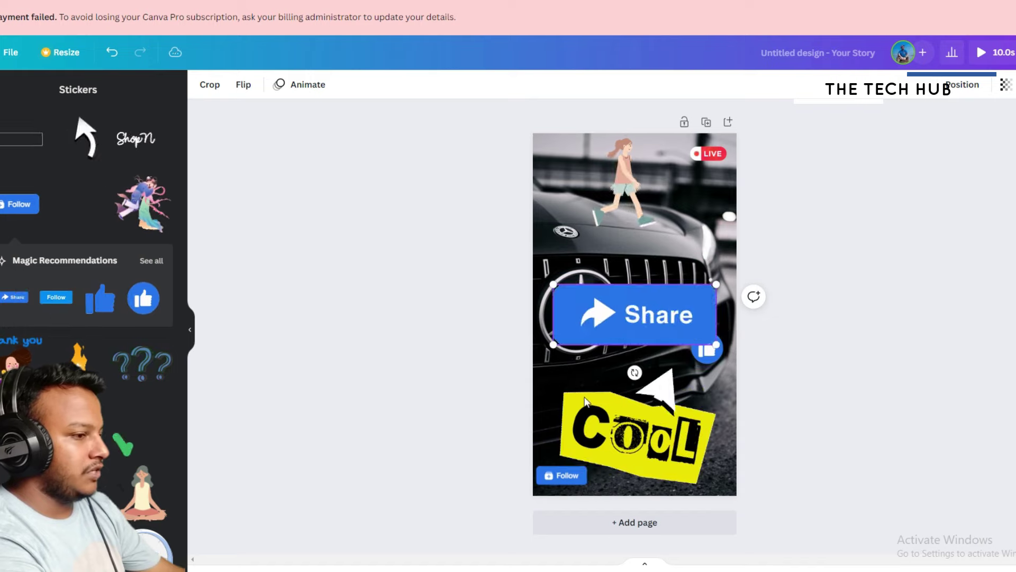
left_click_drag(553, 345, 717, 515)
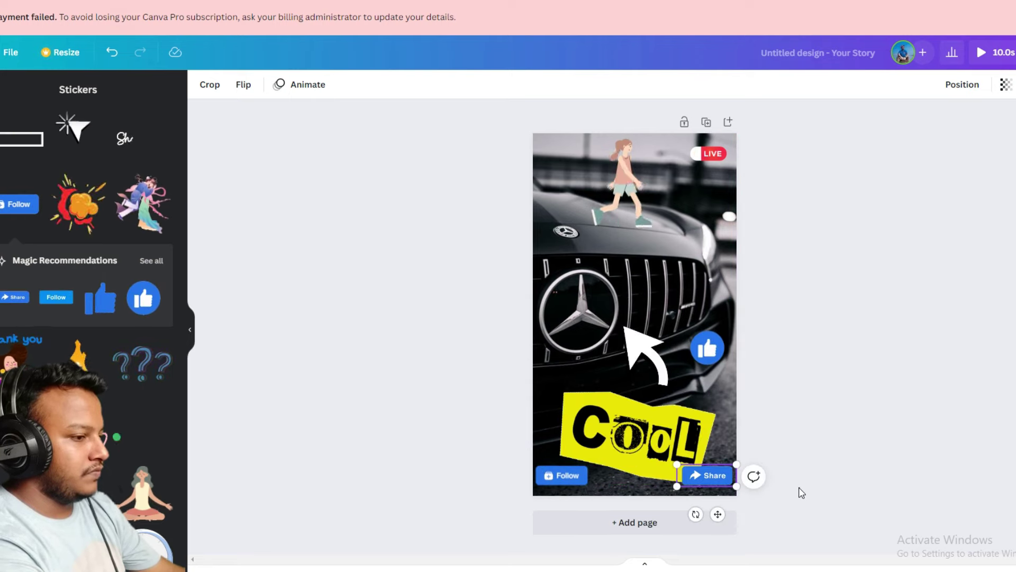
left_click_drag(710, 345, 640, 471)
left_click(857, 462)
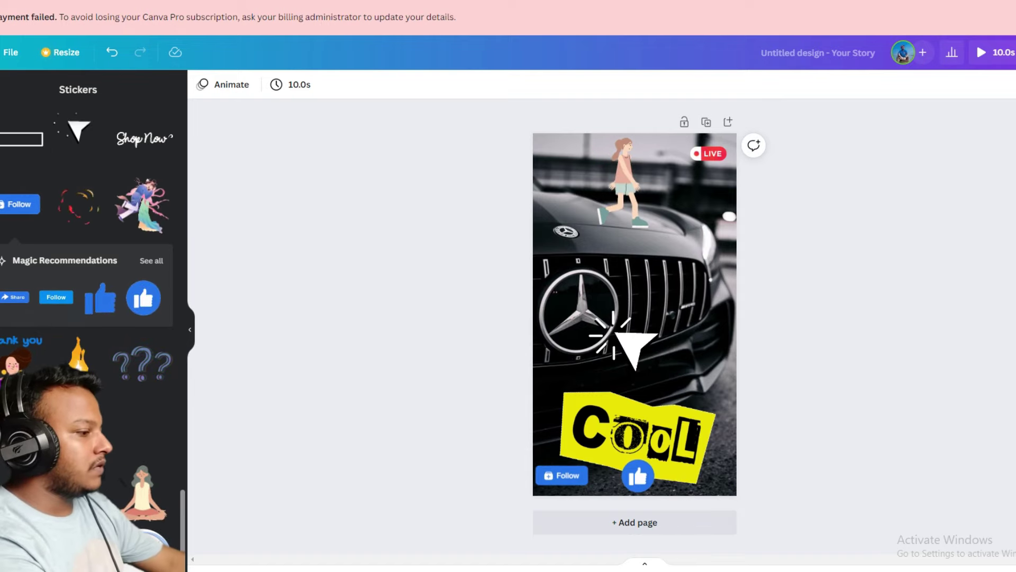
Step: Return to the elements overview, try the red ribbon bow photo at full page width over the "COOL" sticker, and delete it
scroll(87, 265, "down", 10)
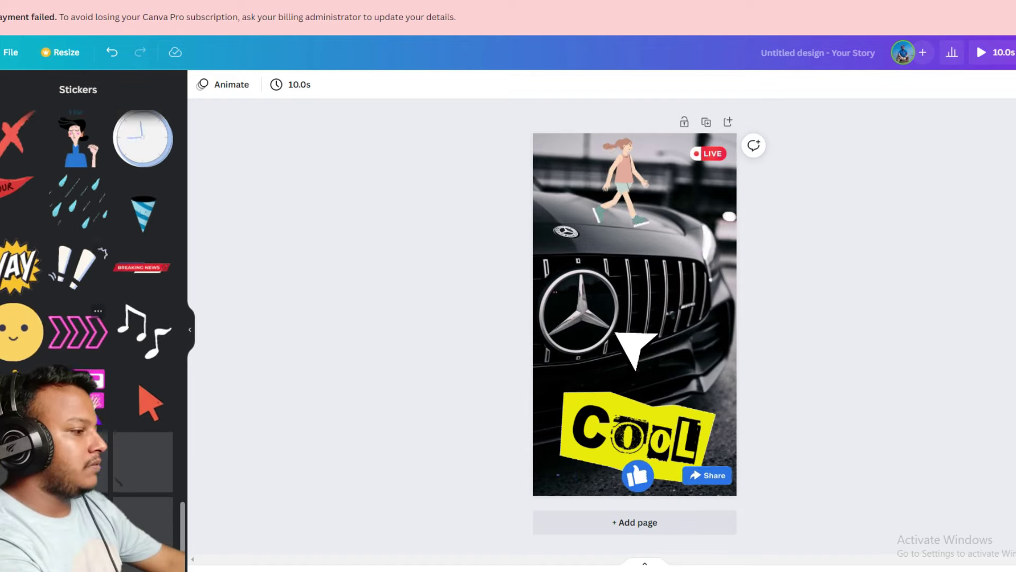
scroll(101, 328, "down", 1)
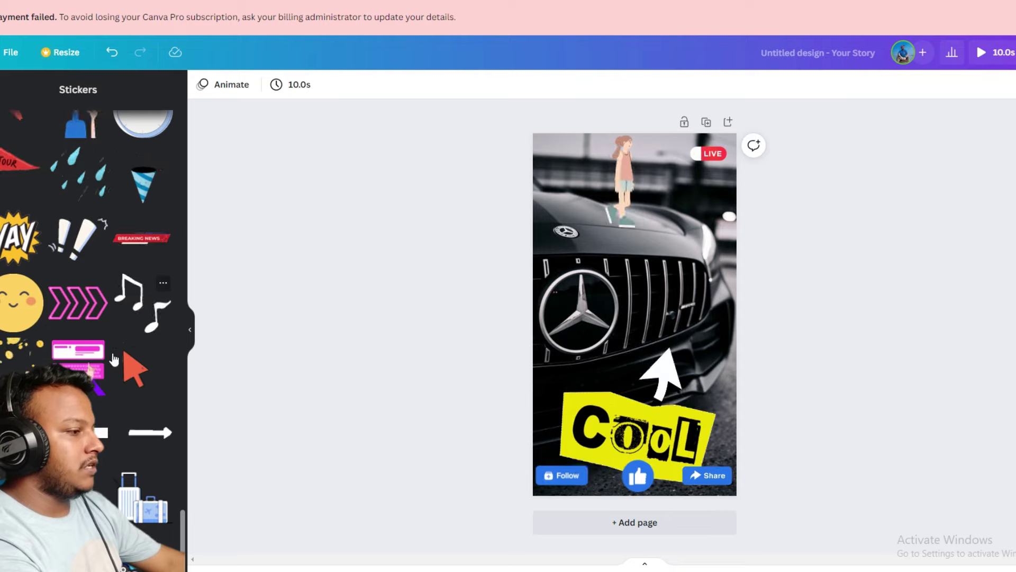
scroll(127, 413, "down", 7)
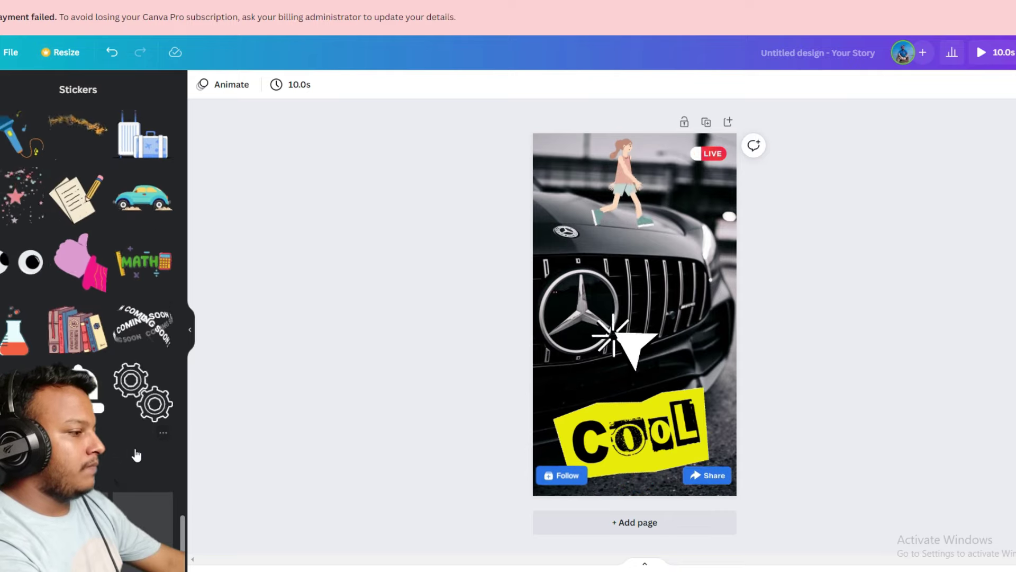
left_click(137, 455)
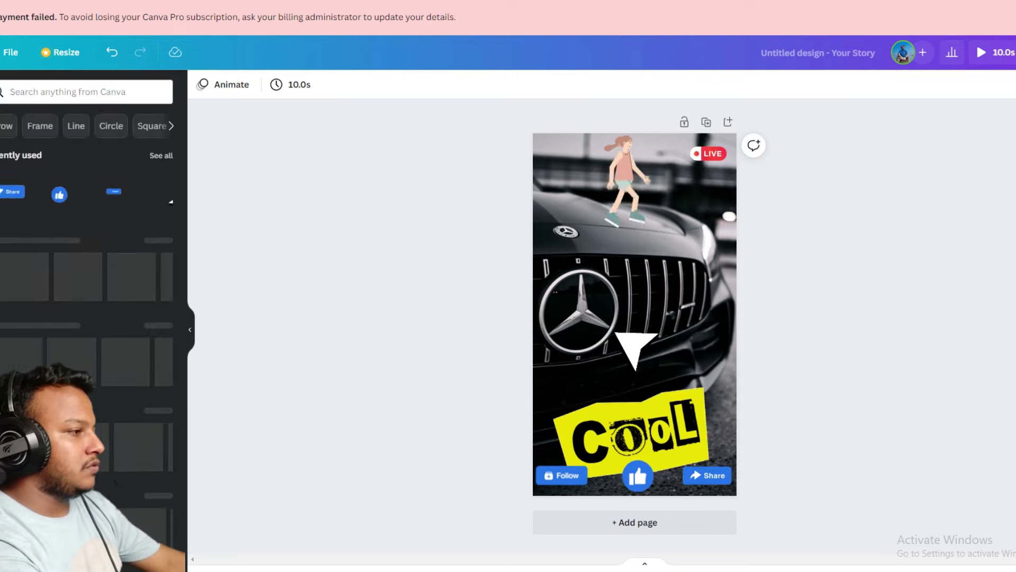
scroll(126, 491, "down", 3)
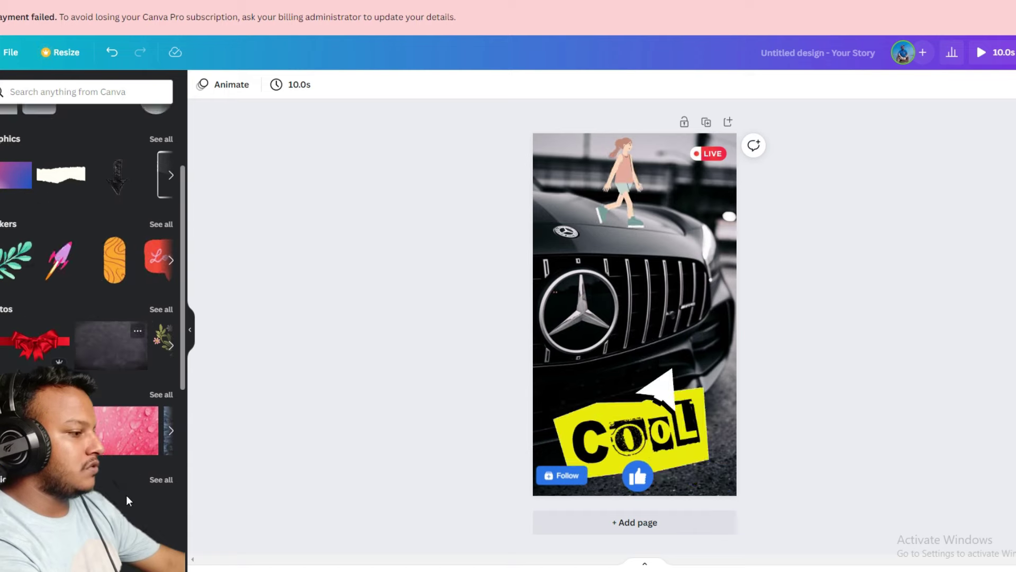
left_click(14, 340)
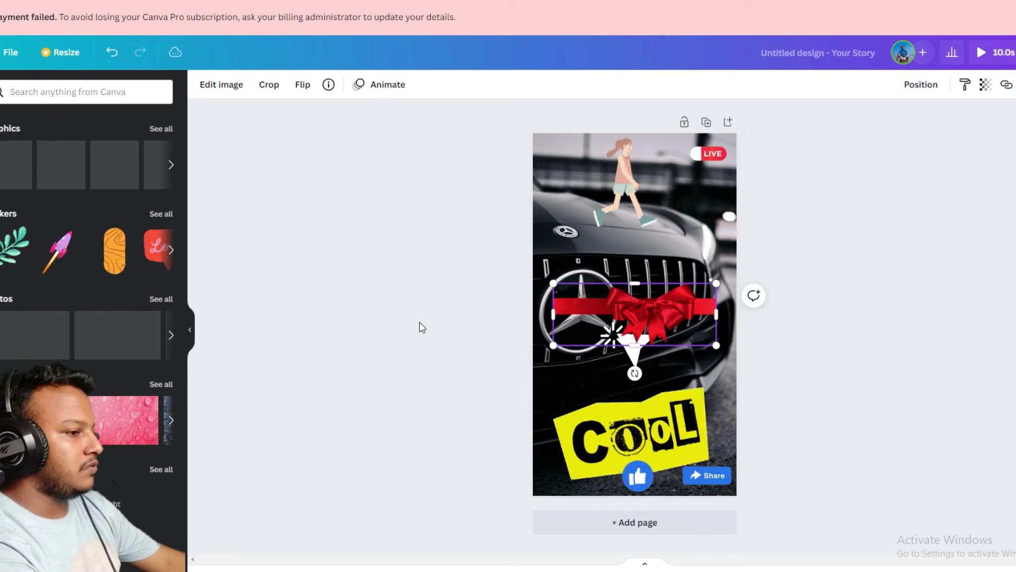
left_click_drag(716, 283, 737, 275)
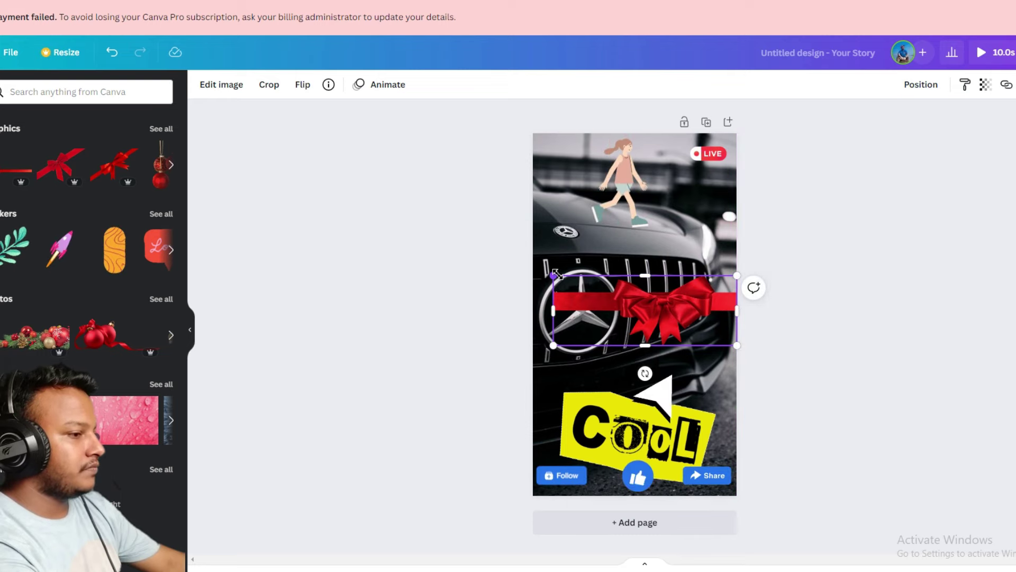
left_click_drag(553, 275, 533, 267)
left_click_drag(675, 315, 668, 456)
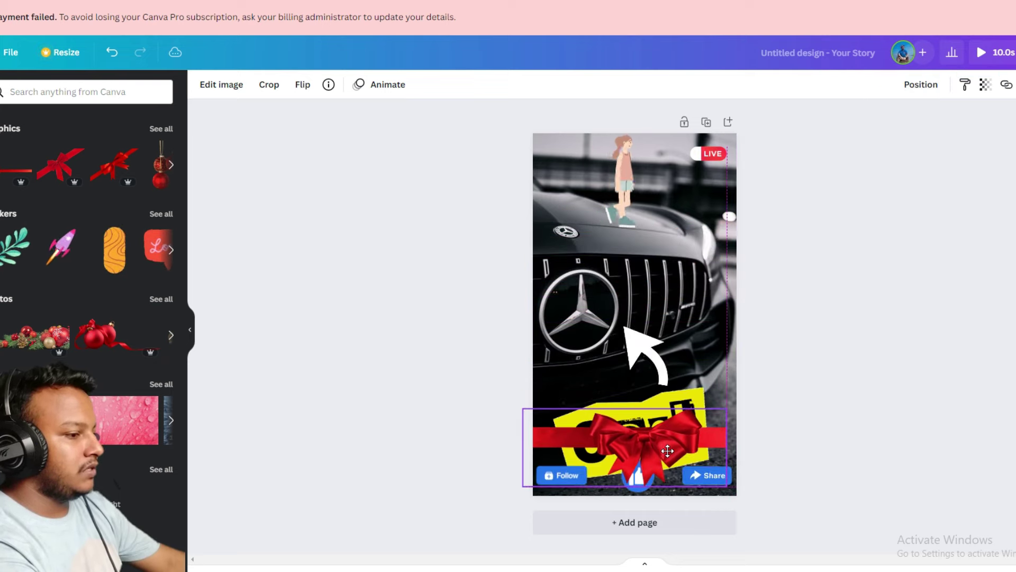
key("Delete")
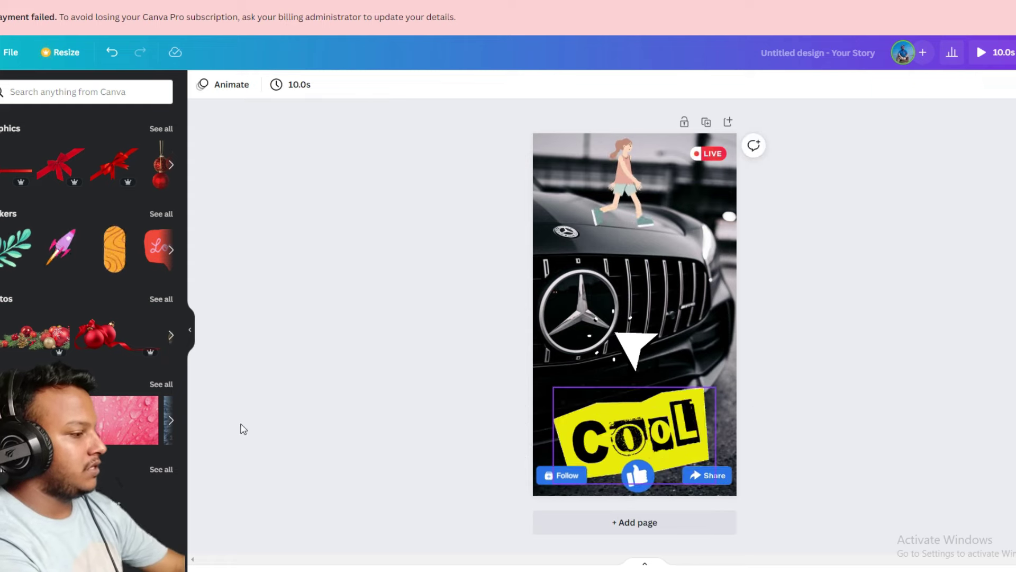
Step: Find the frames among the elements, add the circular frame, and place it at the page's right edge over the car's headlight
scroll(107, 406, "down", 10)
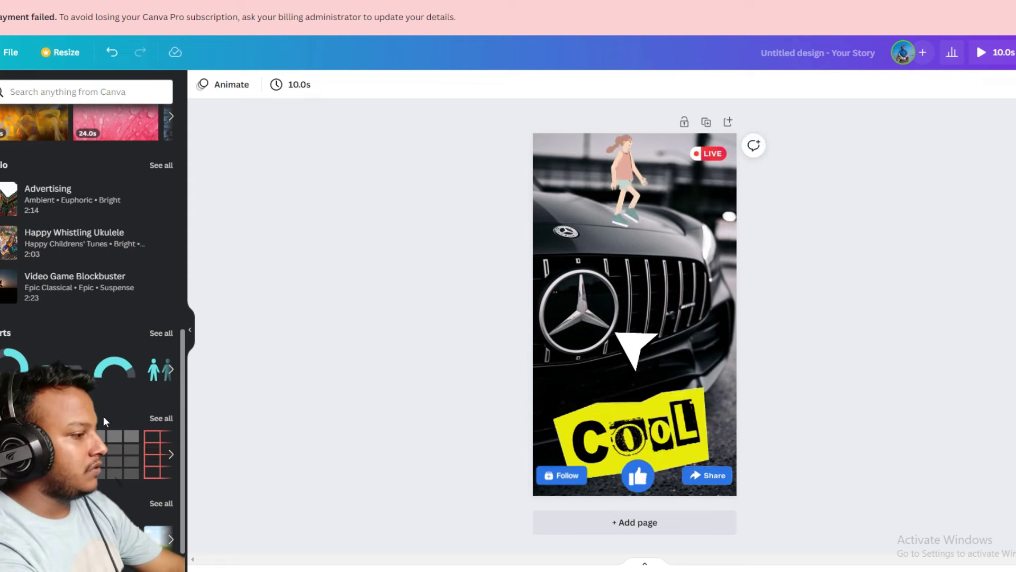
scroll(105, 418, "down", 5)
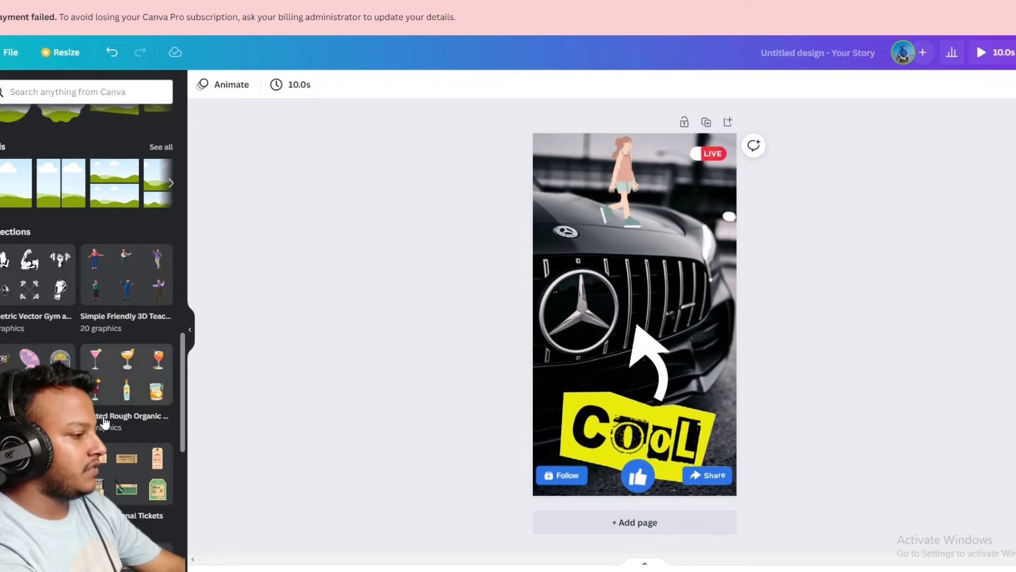
scroll(105, 404, "down", 5)
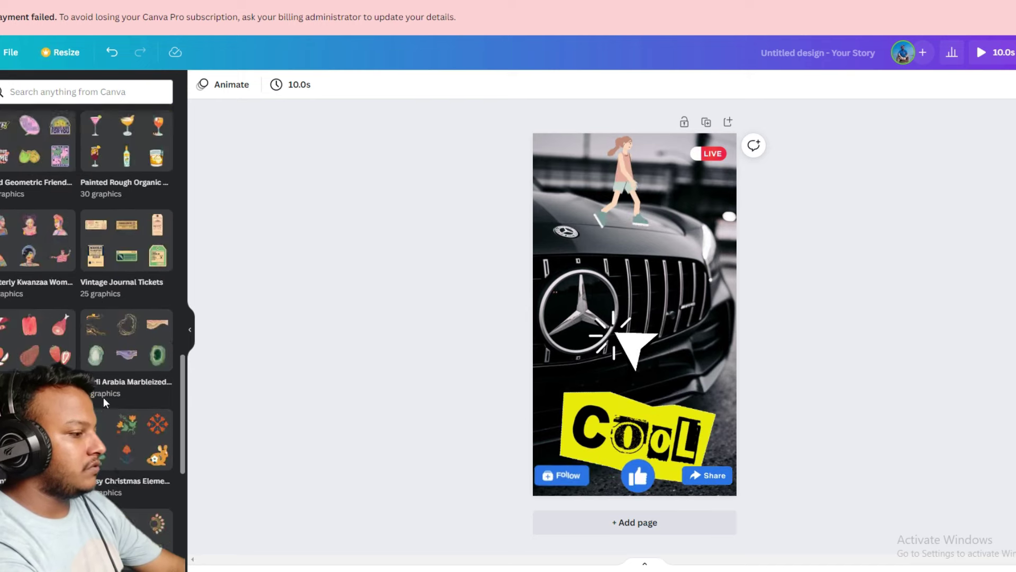
scroll(103, 402, "up", 5)
left_click(14, 158)
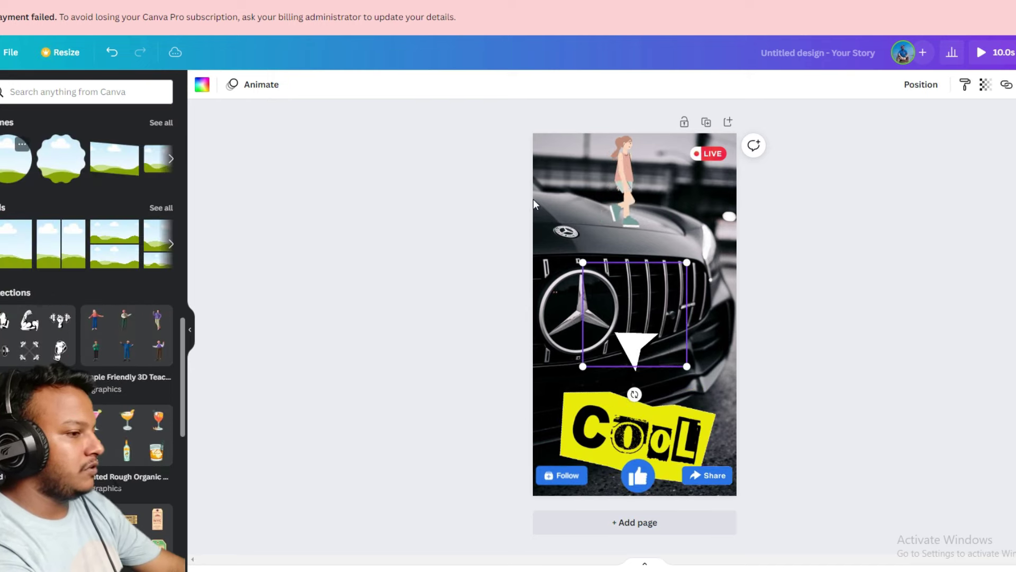
left_click_drag(667, 296, 700, 261)
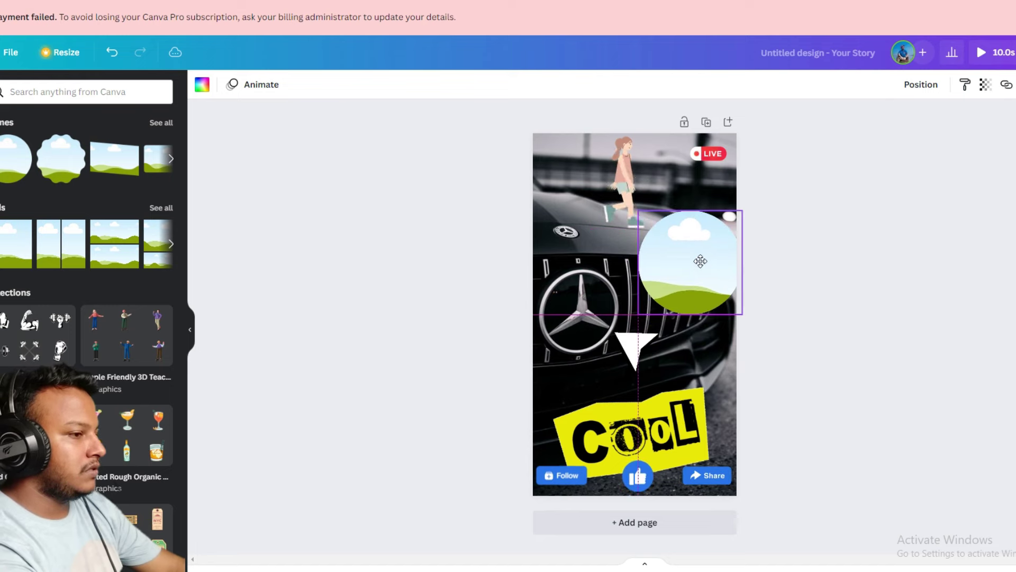
left_click(803, 308)
Step: Fill the circular frame with the uploaded image of two men in front of red and blue neon rings
left_click(1, 211)
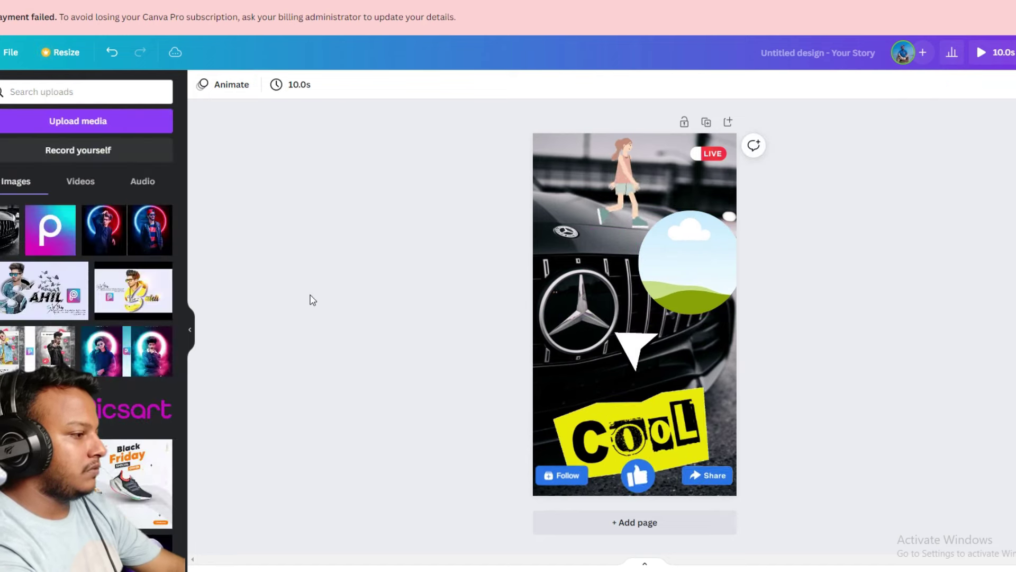
left_click(127, 230)
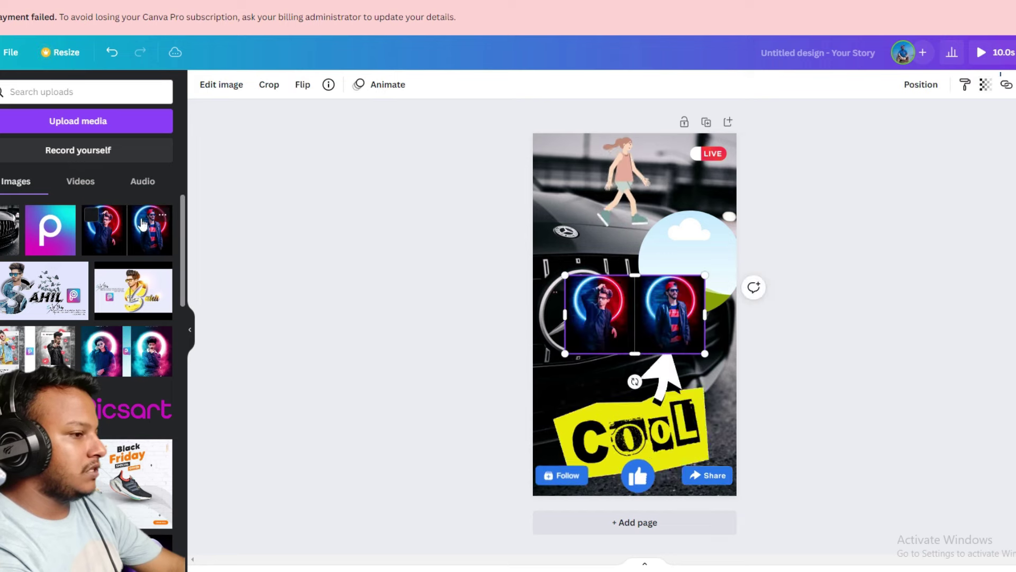
left_click_drag(617, 304, 672, 273)
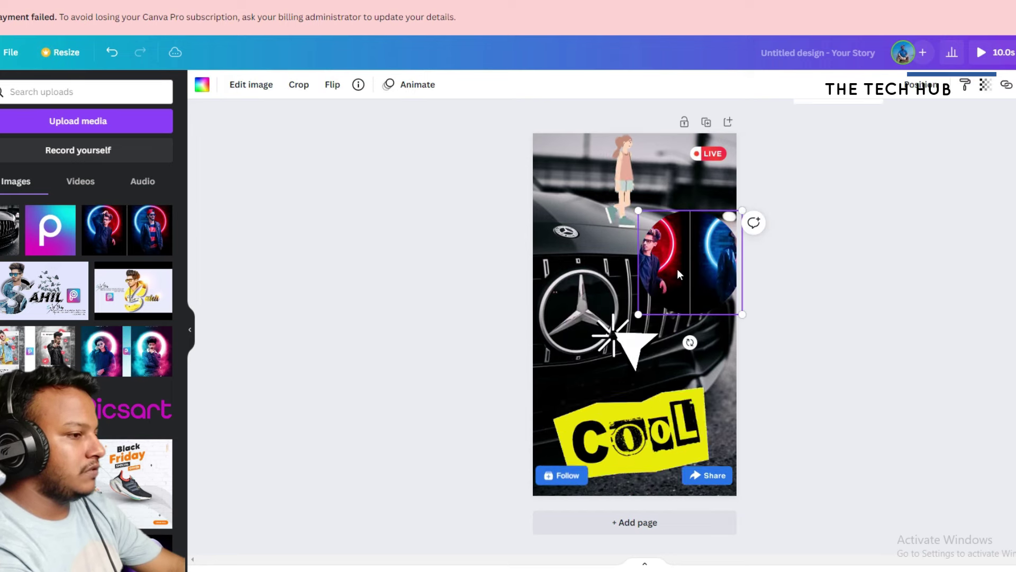
Step: Shift the two-men image inside the circular frame so the man on the image's left half fills the circle
double_click(674, 269)
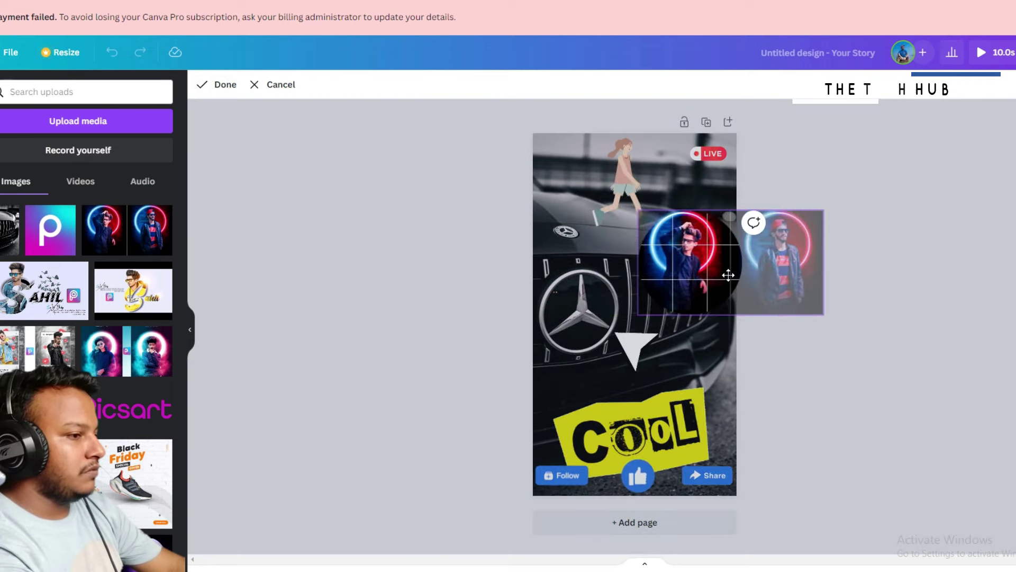
left_click(934, 320)
left_click(863, 306)
Step: Enlarge the image inside the circular frame and recentre it so the man and his neon ring line up with the circle
left_click(669, 254)
double_click(669, 254)
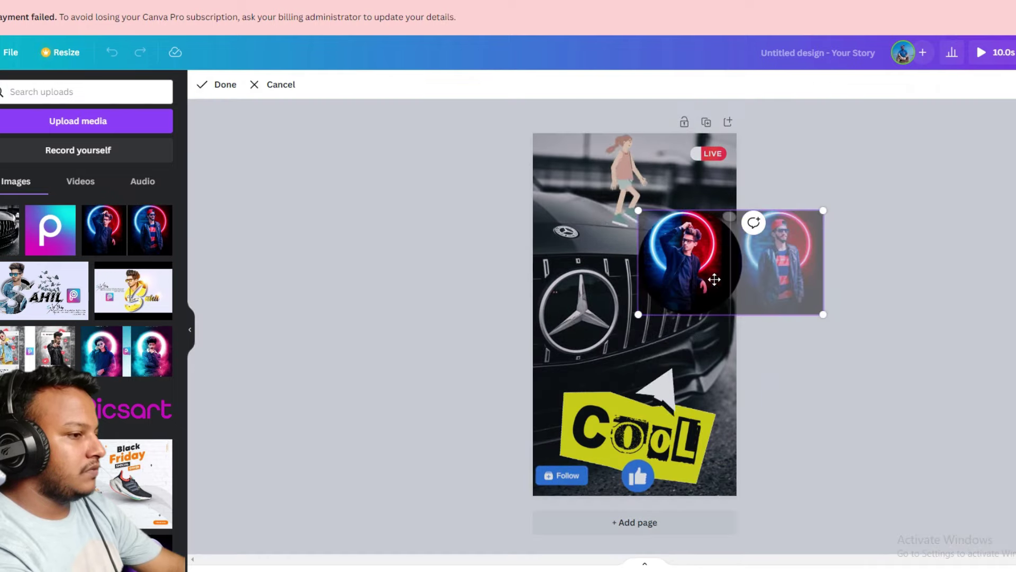
left_click_drag(823, 315, 886, 350)
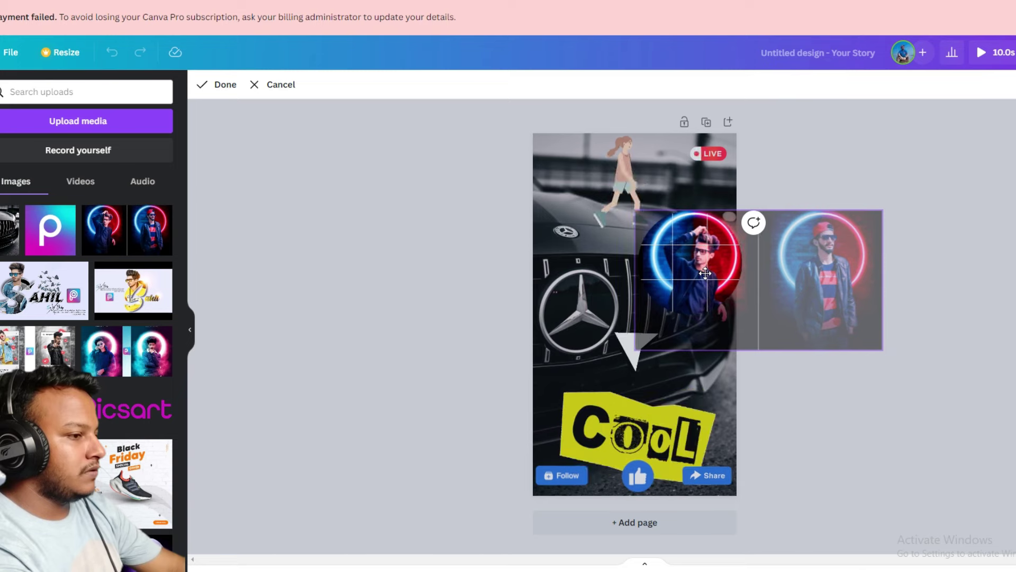
left_click_drag(709, 272, 702, 273)
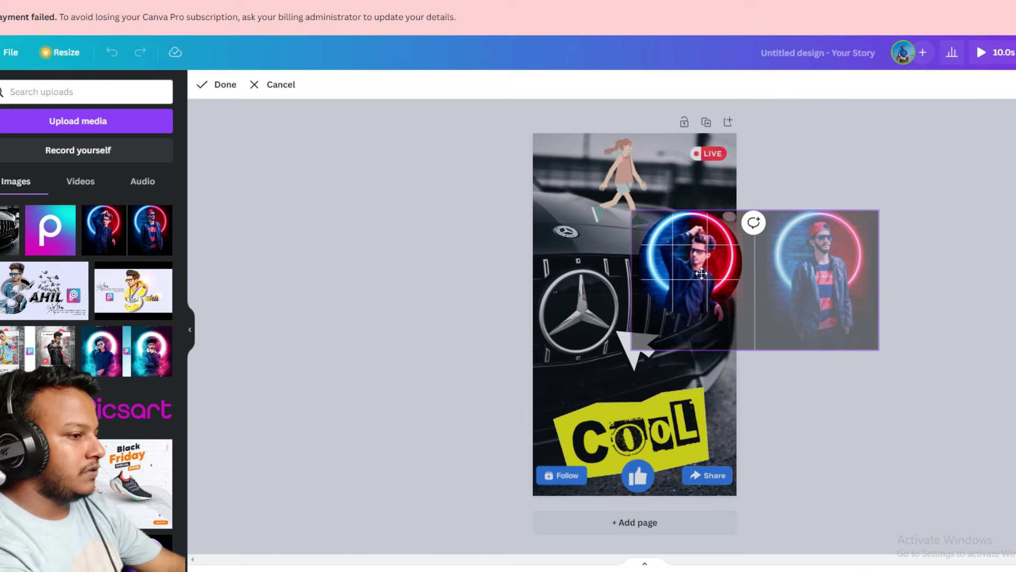
left_click(995, 303)
left_click(993, 304)
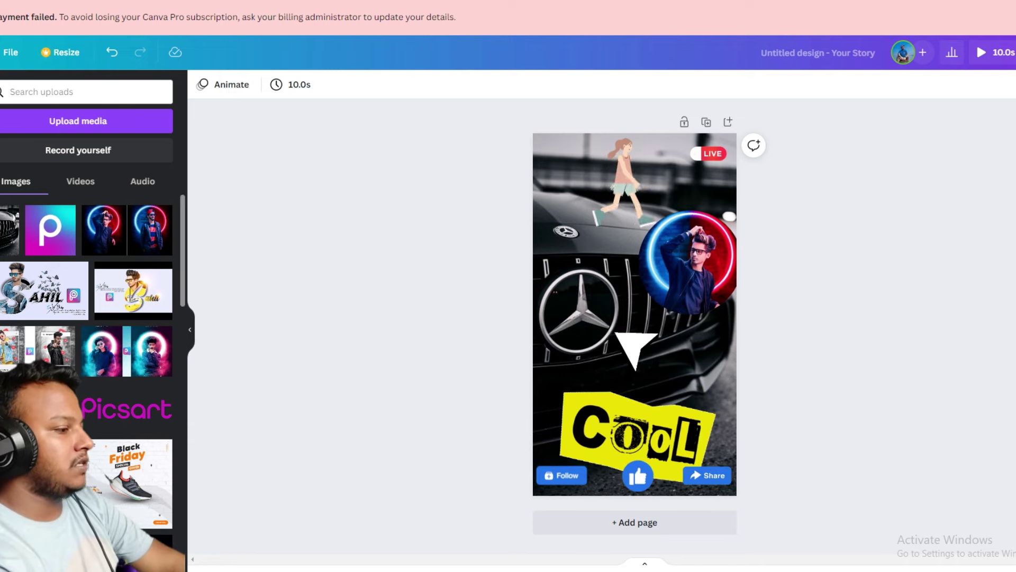
Step: Replace the circular frame's picture with the uploaded photo of the man holding a laptop, keeping its default crop
left_click_drag(590, 310, 693, 273)
double_click(697, 270)
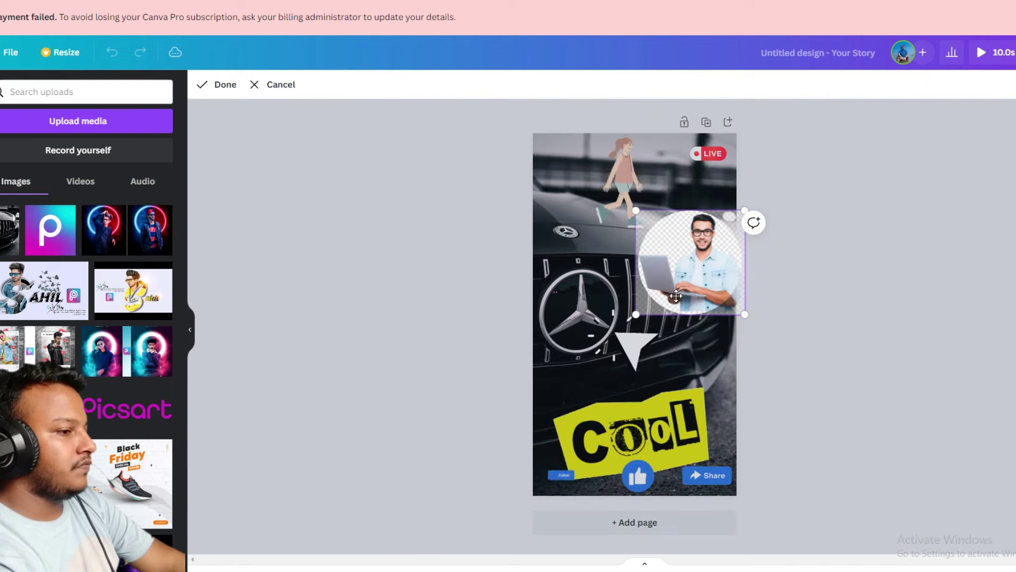
left_click(791, 286)
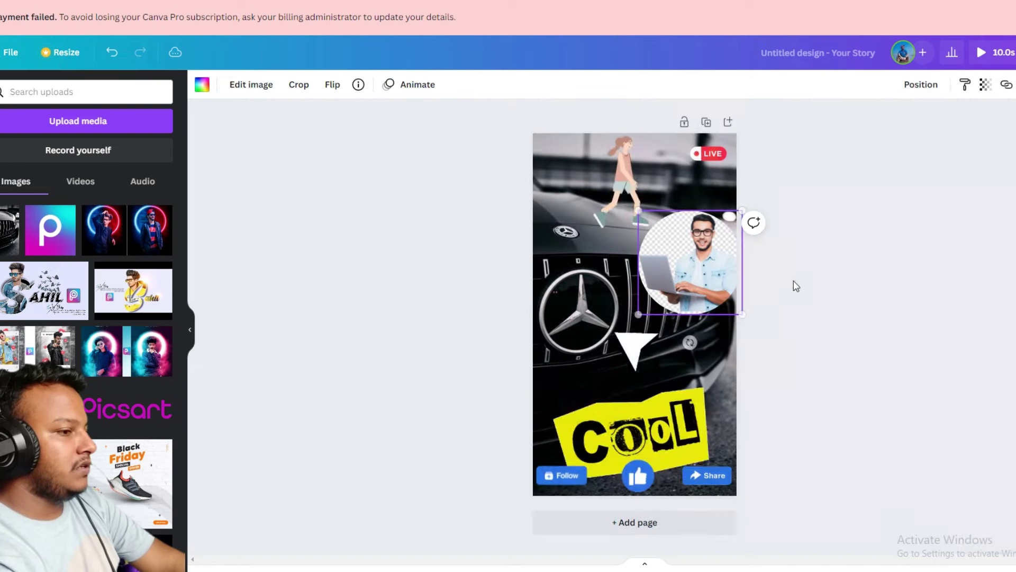
scroll(172, 486, "down", 3)
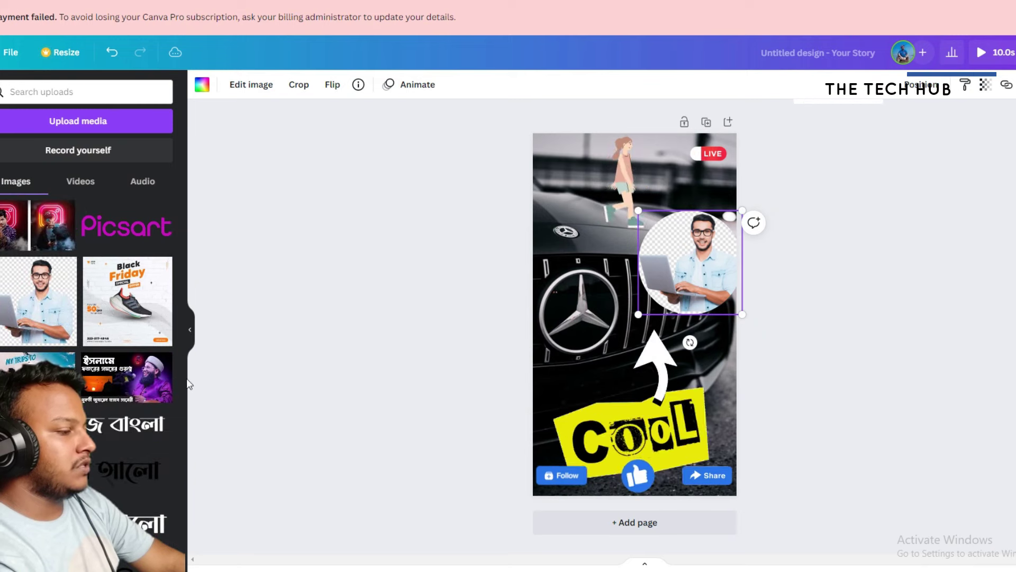
scroll(168, 389, "up", 3)
left_click(956, 353)
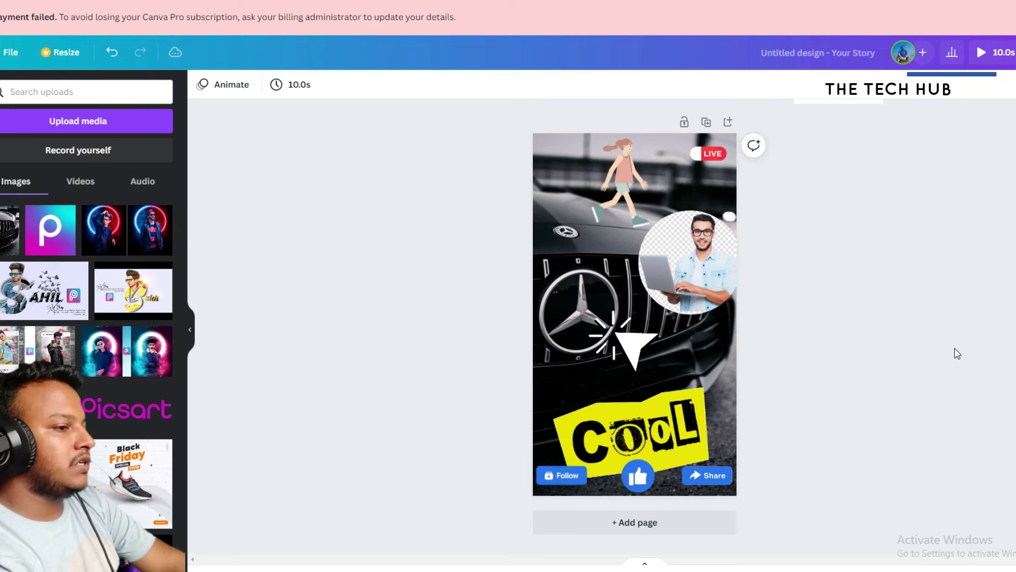